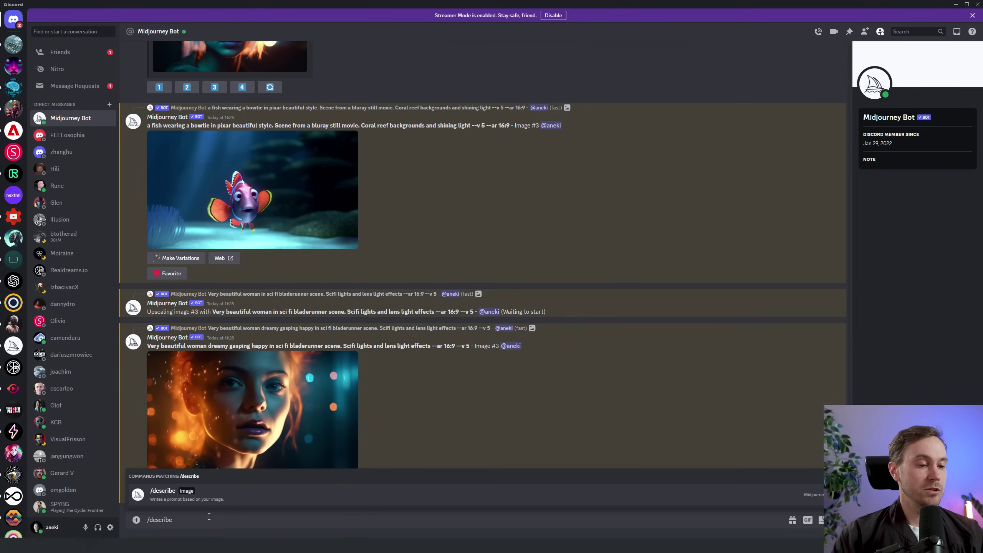
# - Run /describe on 1.png, the cyan-haired neon portrait, to get four text prompts
pyautogui.press('Return')
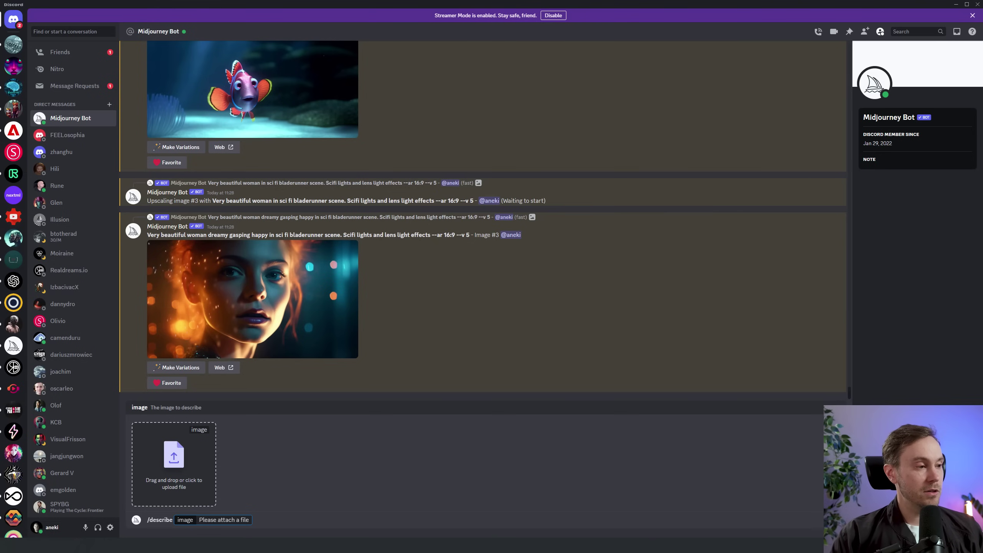
pyautogui.moveTo(209, 518); pyautogui.dragTo(157, 476)
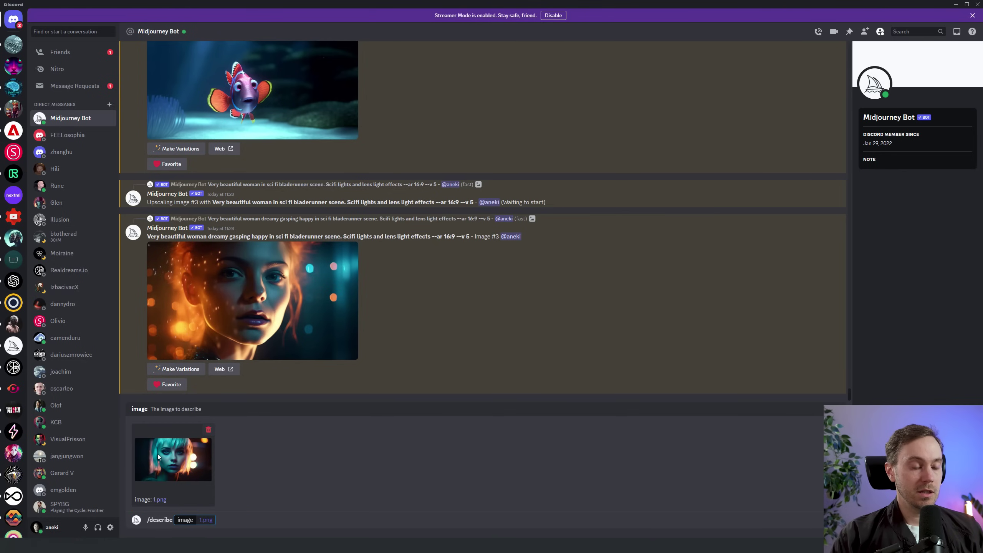
pyautogui.press('Return')
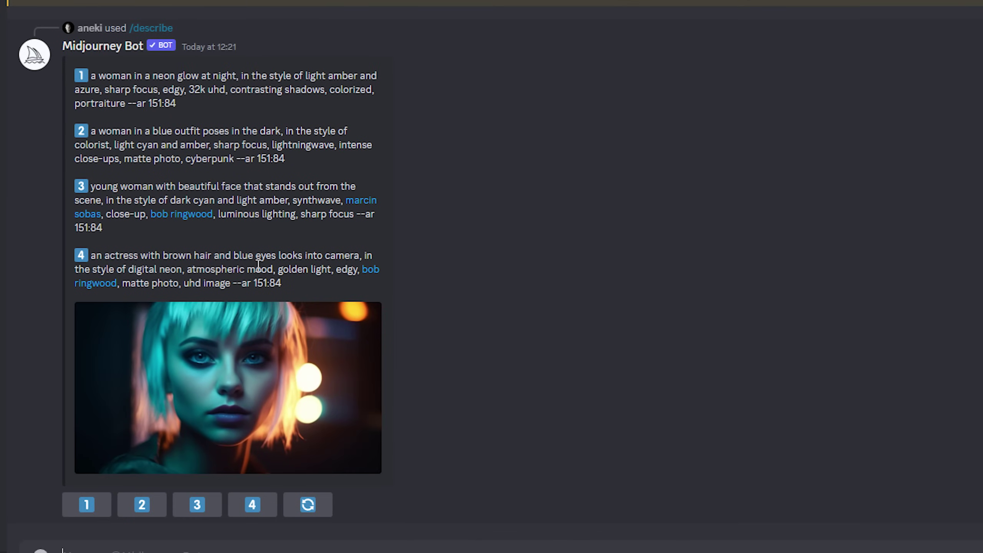
pyautogui.moveTo(89, 74); pyautogui.dragTo(150, 105)
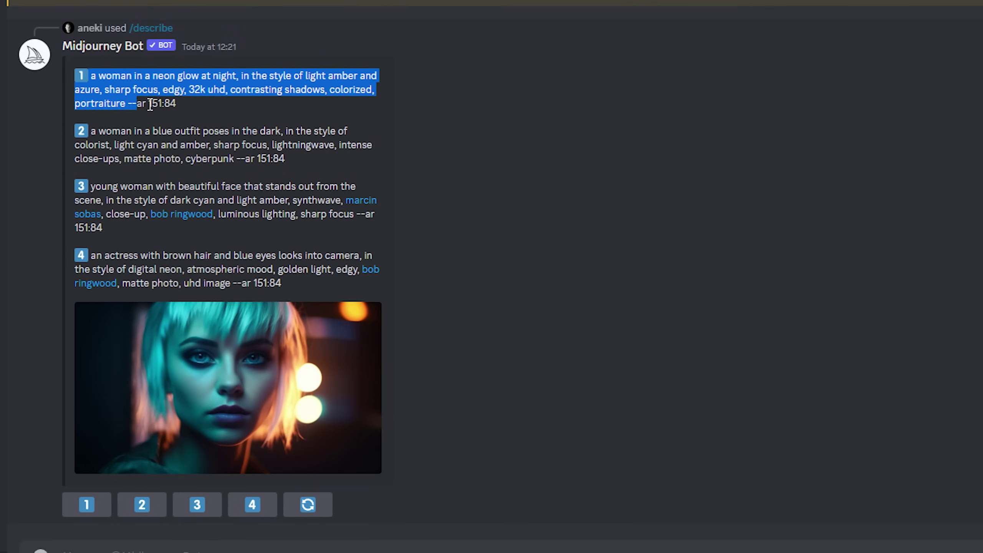
pyautogui.click(139, 108)
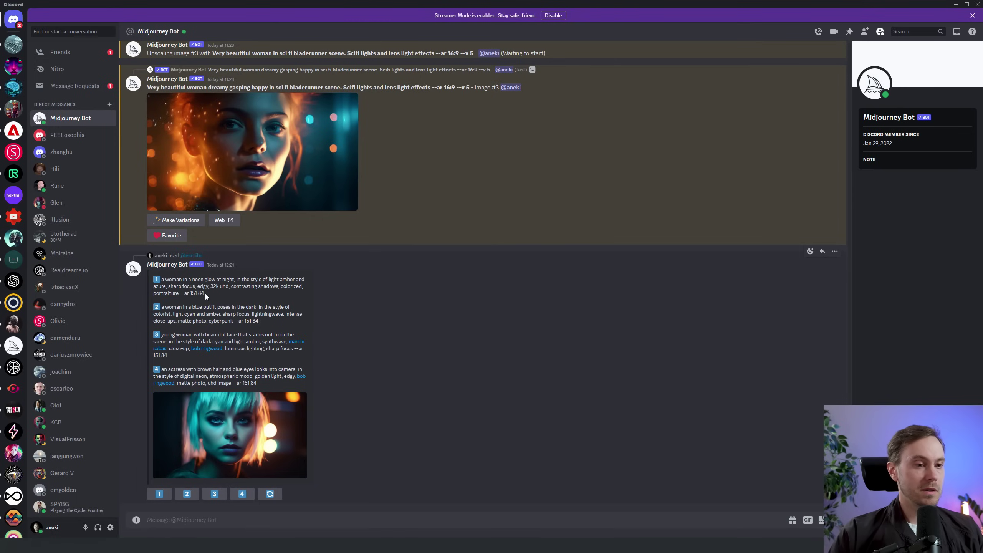
pyautogui.click(237, 423)
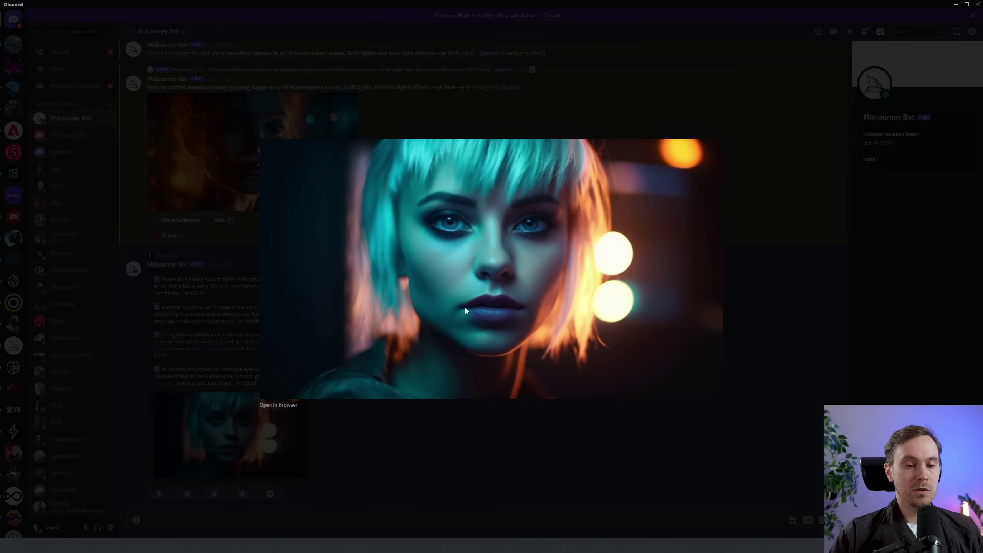
pyautogui.click(376, 426)
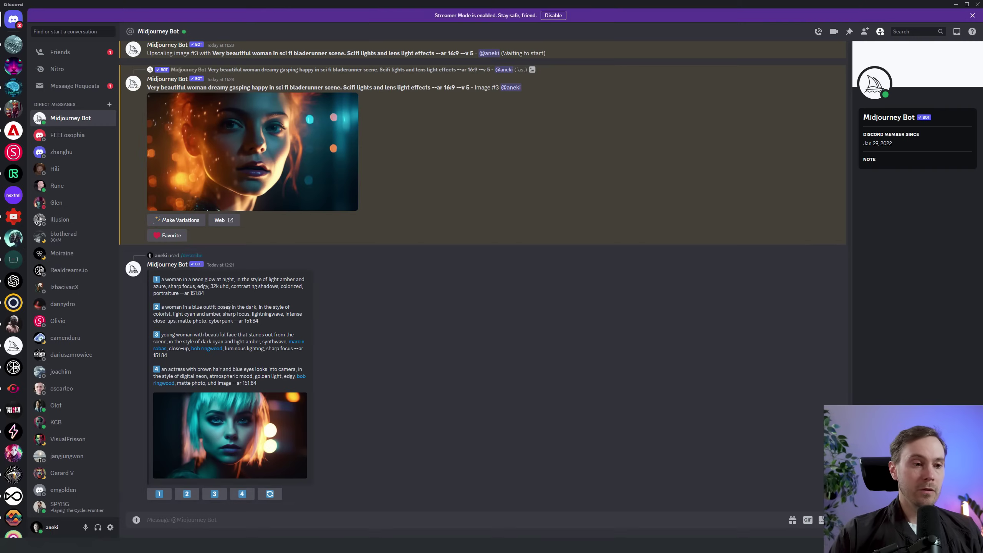
pyautogui.click(199, 293)
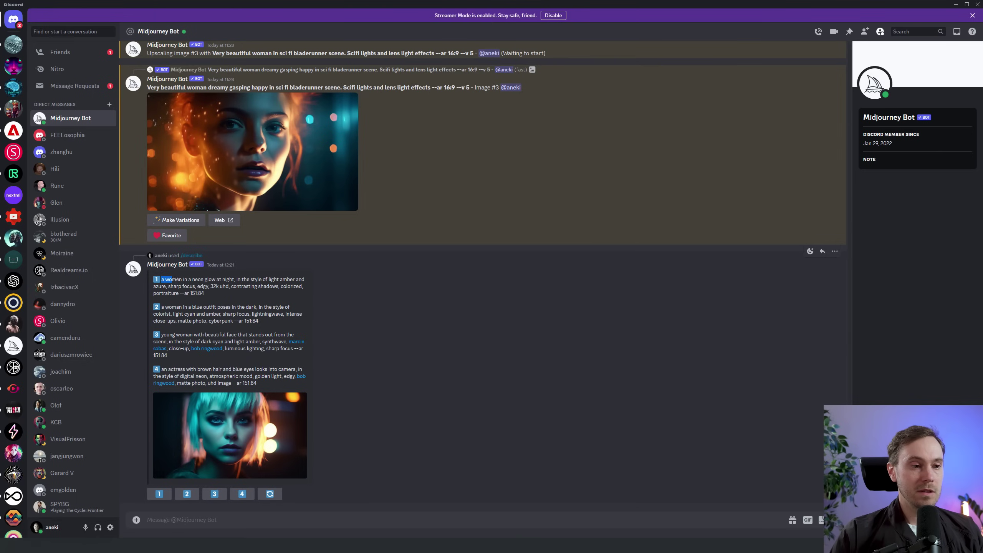
# - Submit described prompt 1, the neon-glow woman, as a new /imagine job
pyautogui.moveTo(154, 279)
pyautogui.mouseDown()
pyautogui.moveTo(214, 296)
pyautogui.moveTo(161, 279)
pyautogui.mouseUp()
pyautogui.click(206, 293)
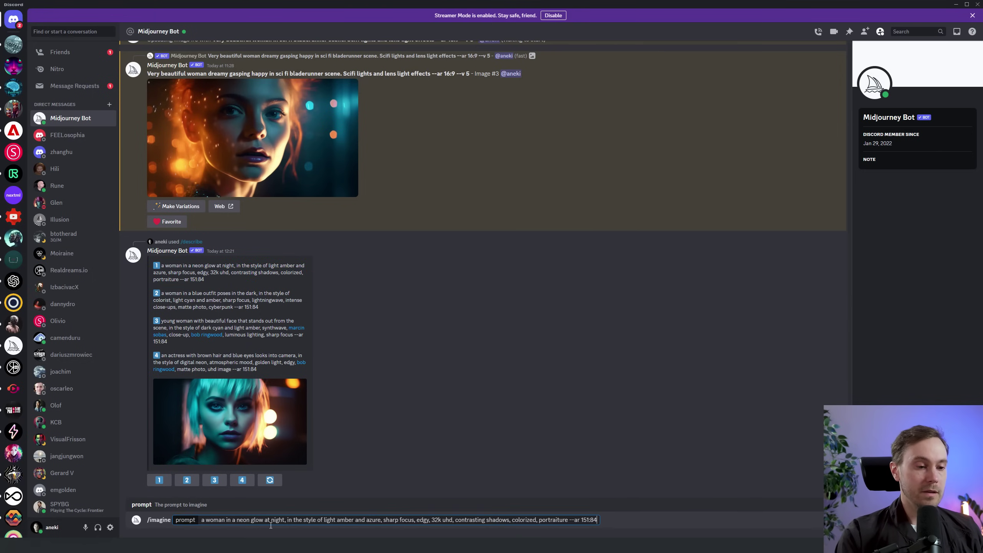
pyautogui.press('Return')
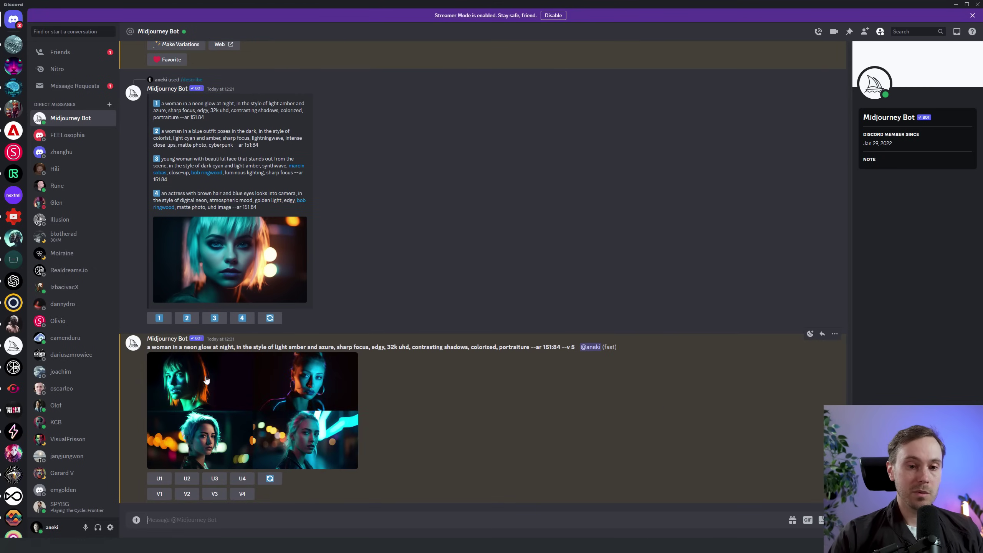
# - Enlarge the finished neon-woman grid and compare it side by side with the original 1.png
pyautogui.click(276, 426)
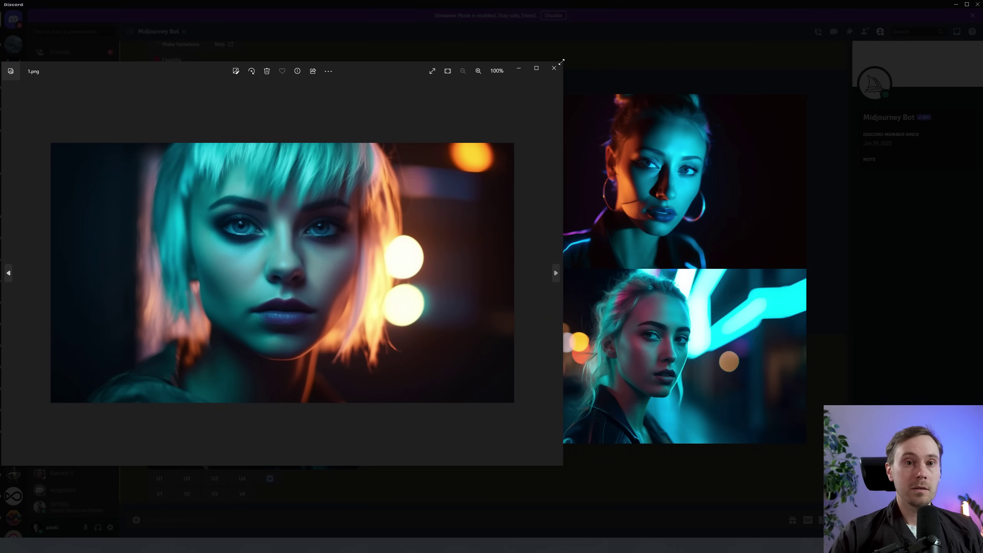
pyautogui.moveTo(564, 64); pyautogui.dragTo(268, 263)
pyautogui.moveTo(74, 266); pyautogui.dragTo(788, 166)
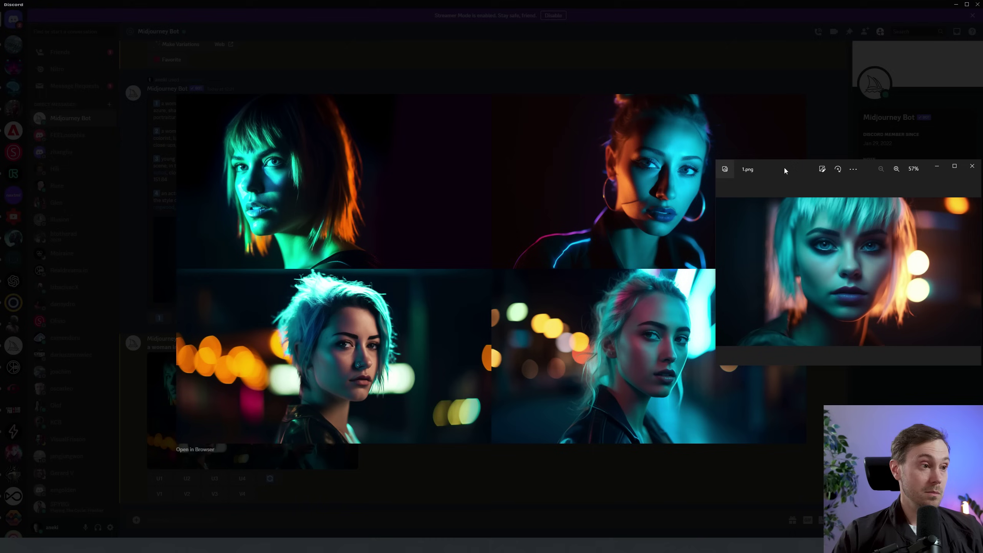
pyautogui.click(973, 169)
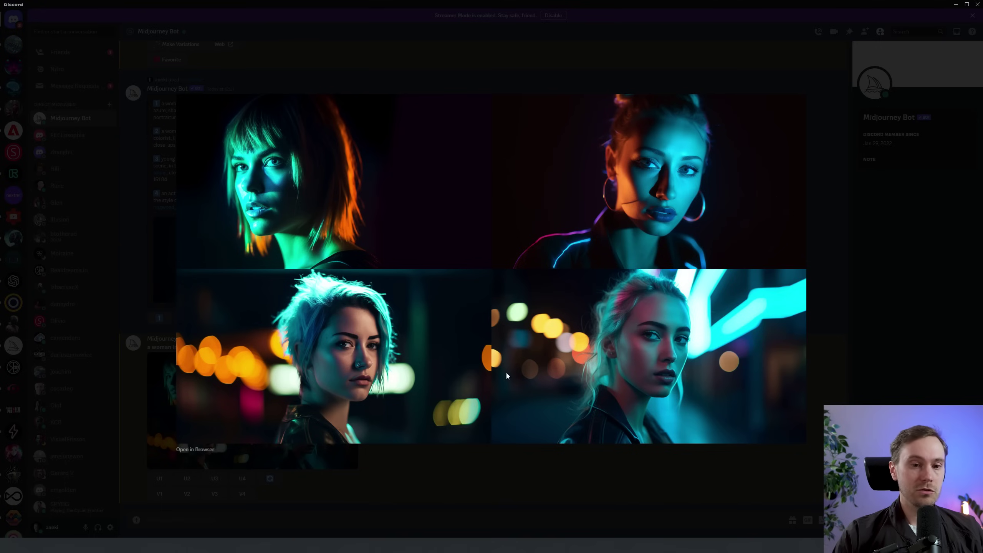
pyautogui.click(322, 511)
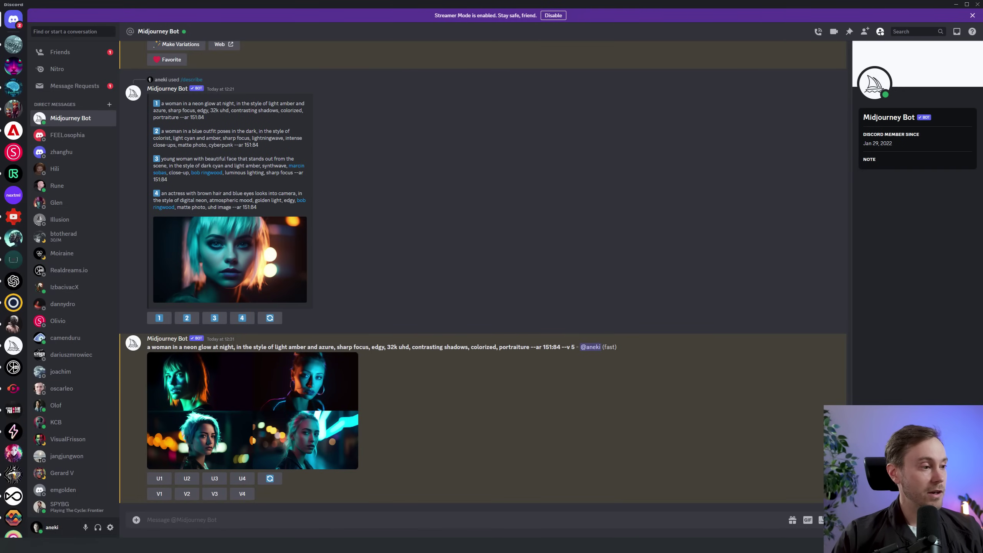
# - Run /describe on 2.png, the castle-at-sunset image
pyautogui.write('/describe')
pyautogui.press('Return')
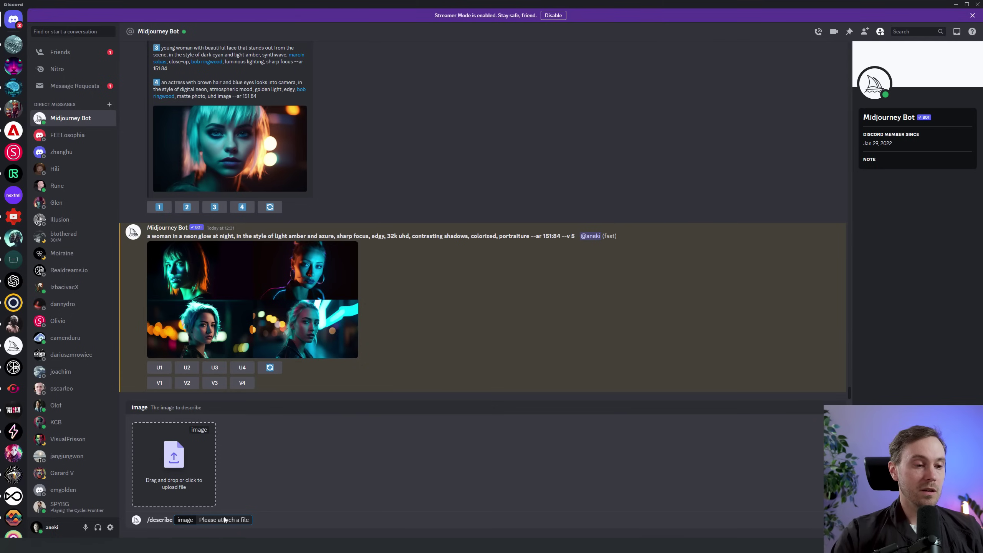
pyautogui.moveTo(192, 437); pyautogui.dragTo(170, 444)
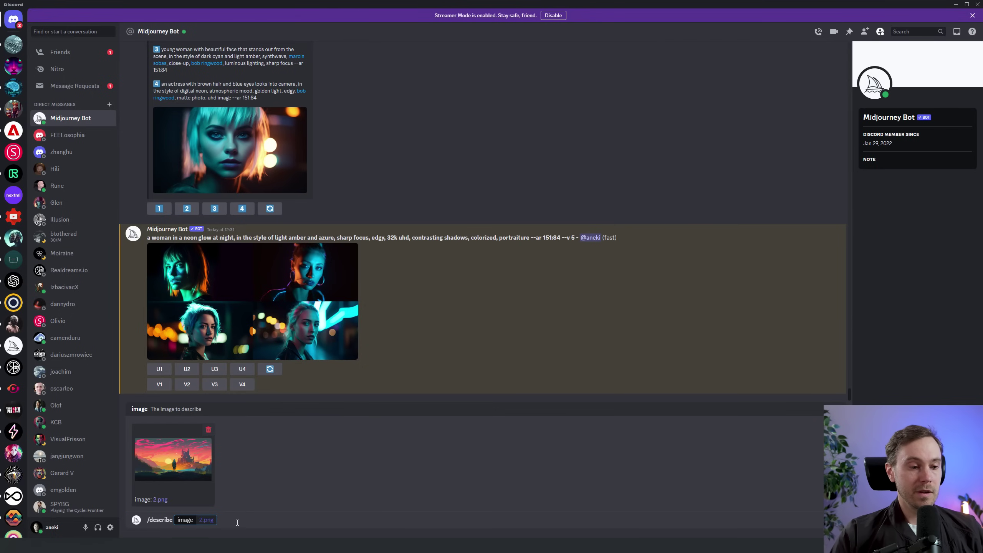
pyautogui.press('Return')
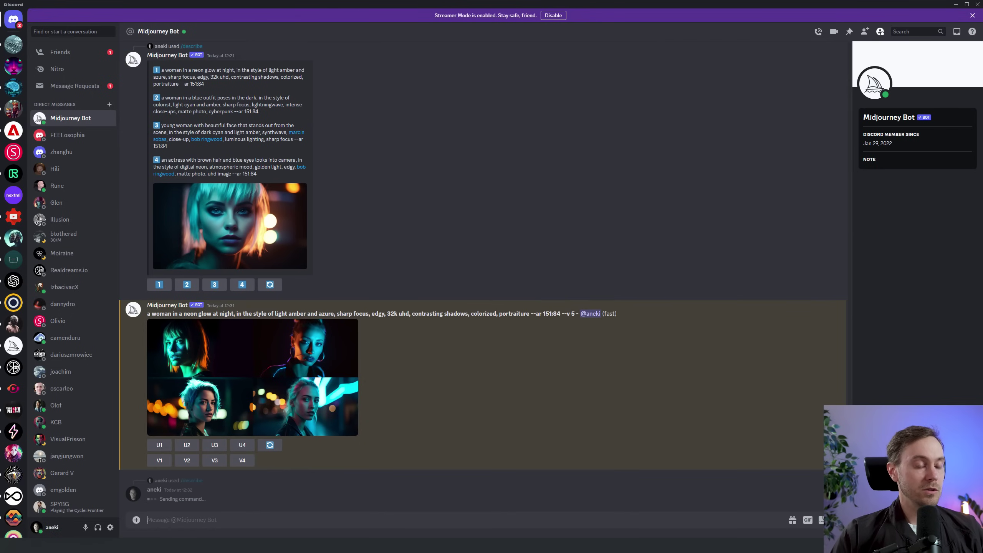
# - View the original 2.png in an image viewer beside the chat, then close it
pyautogui.hotkey('alt', 'Tab')
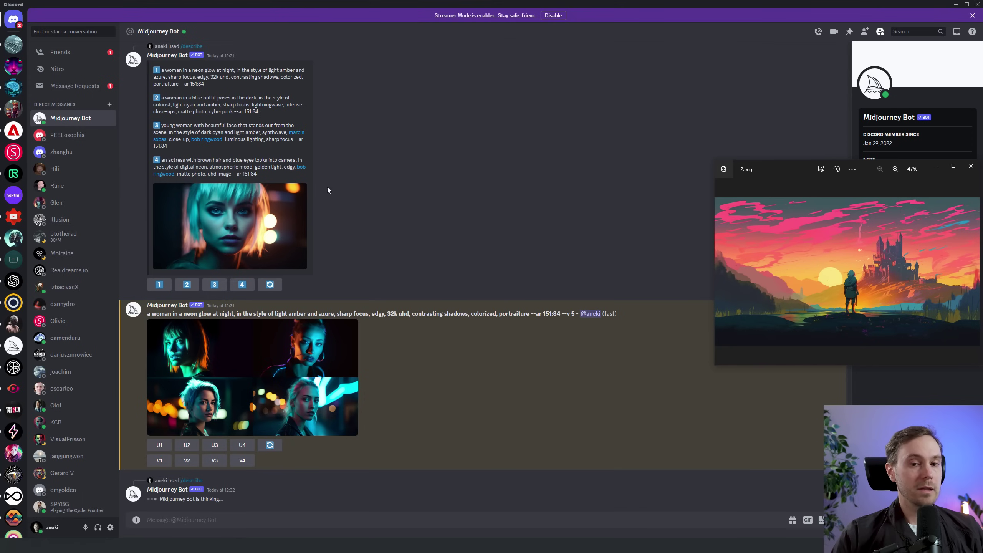
pyautogui.moveTo(714, 161); pyautogui.dragTo(255, 24)
pyautogui.moveTo(728, 32); pyautogui.dragTo(718, 51)
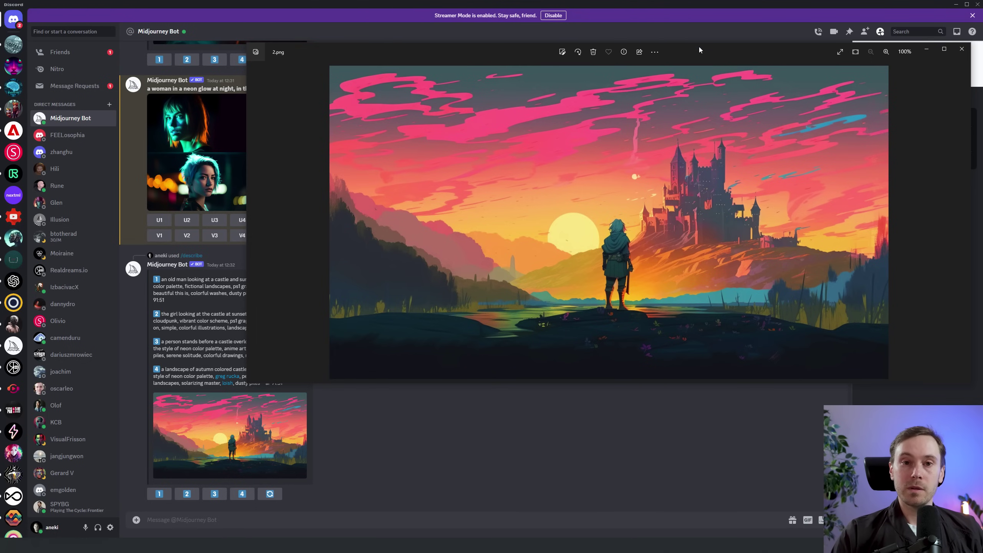
pyautogui.moveTo(699, 51); pyautogui.dragTo(632, 98)
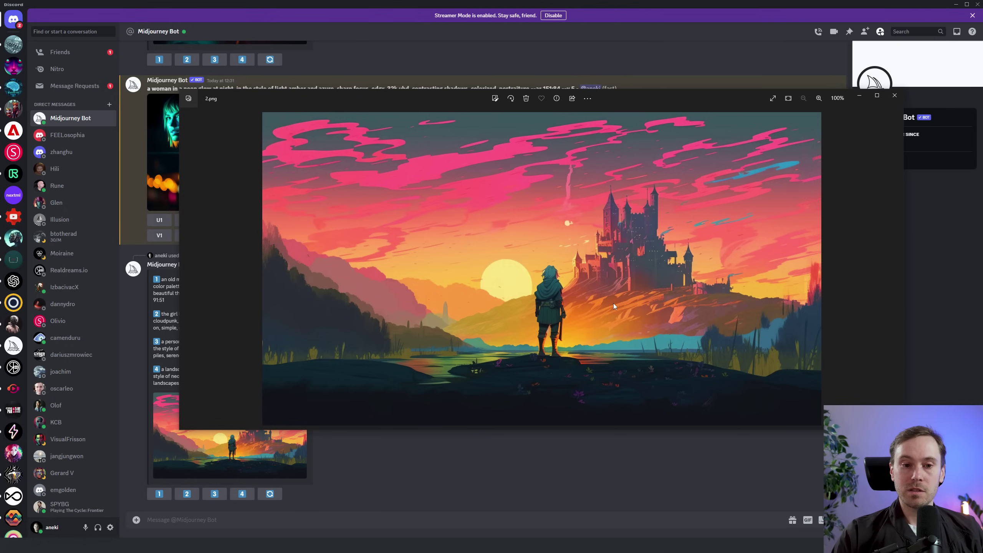
pyautogui.click(895, 97)
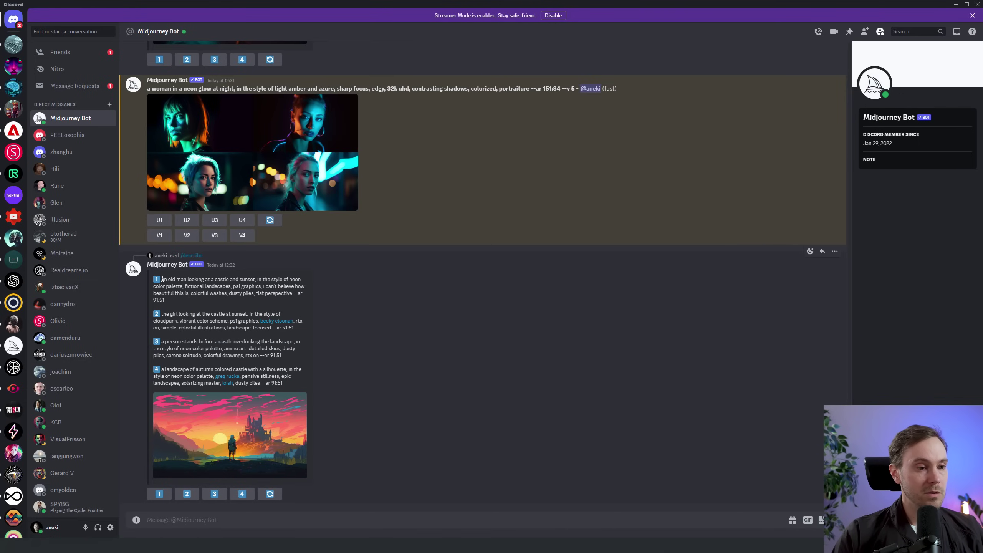
pyautogui.moveTo(165, 279); pyautogui.dragTo(170, 301)
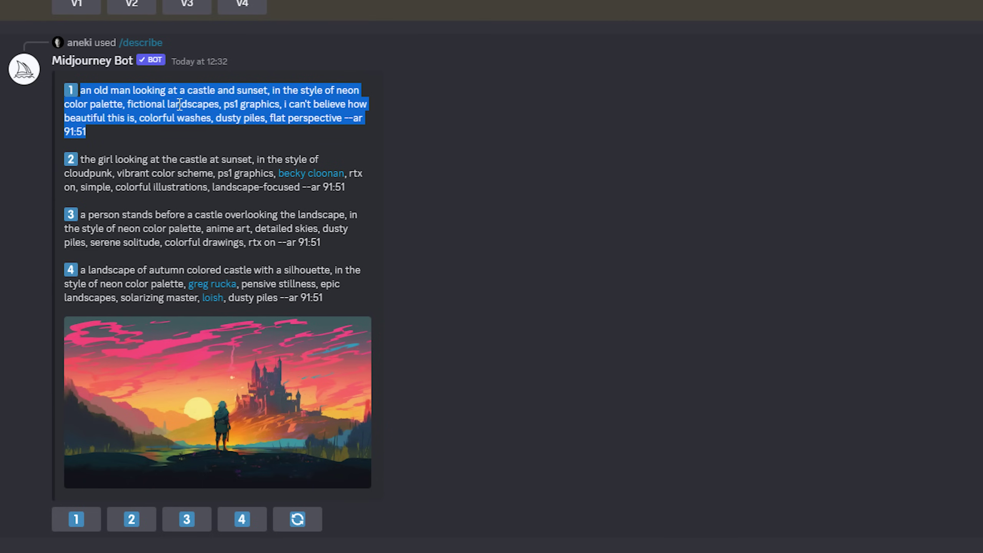
pyautogui.click(214, 380)
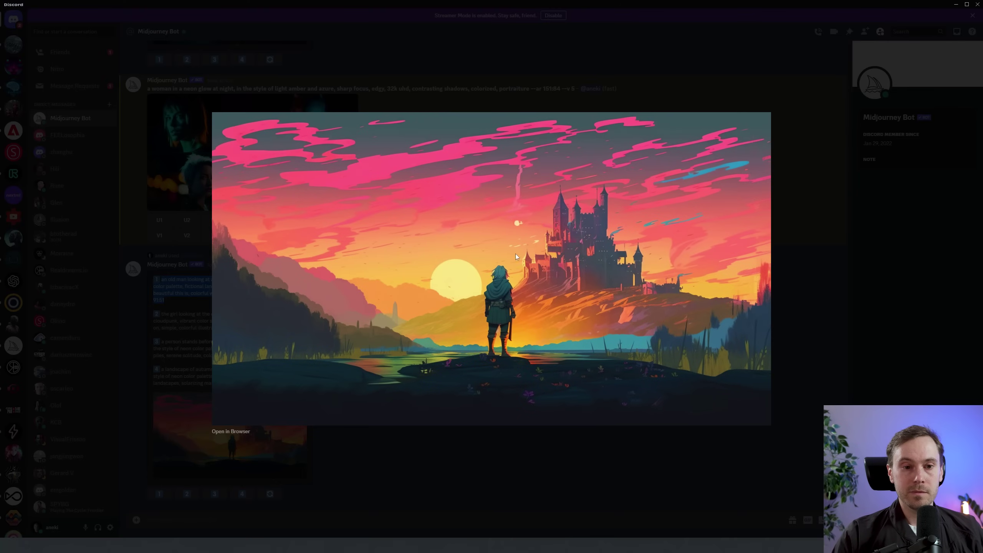
pyautogui.click(450, 451)
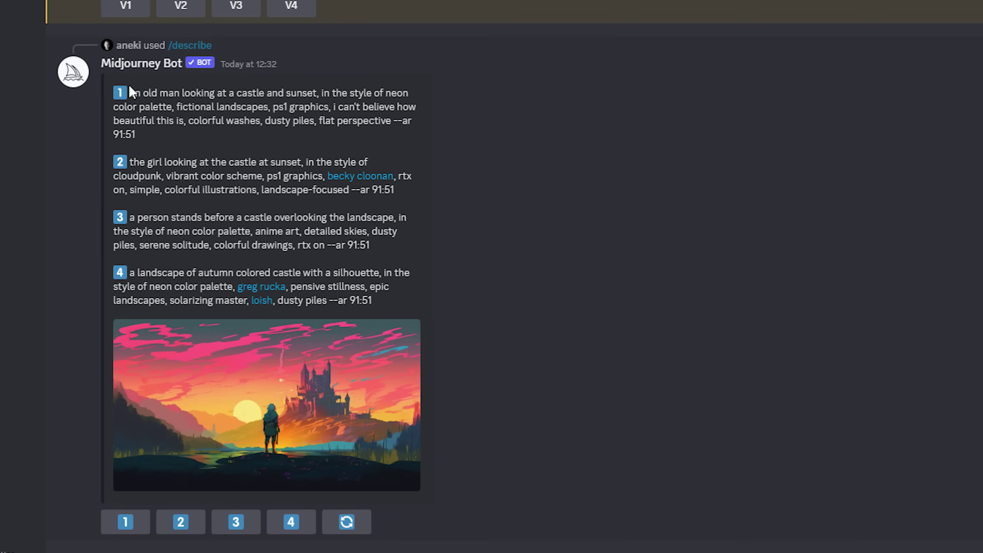
pyautogui.moveTo(130, 93); pyautogui.dragTo(157, 93)
pyautogui.moveTo(130, 162); pyautogui.dragTo(162, 162)
pyautogui.moveTo(168, 217); pyautogui.dragTo(115, 199)
pyautogui.click(165, 274)
pyautogui.moveTo(327, 93); pyautogui.dragTo(187, 125)
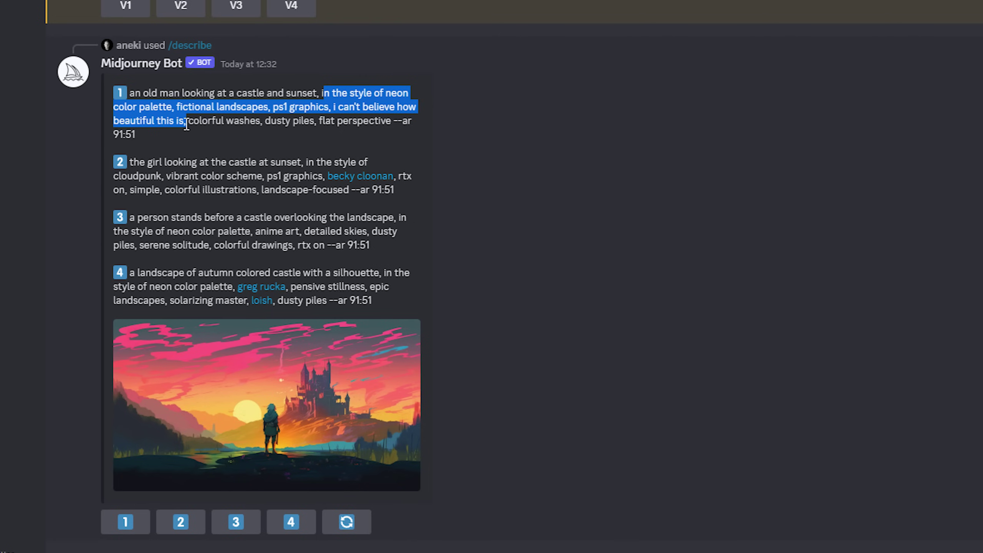
pyautogui.click(336, 107)
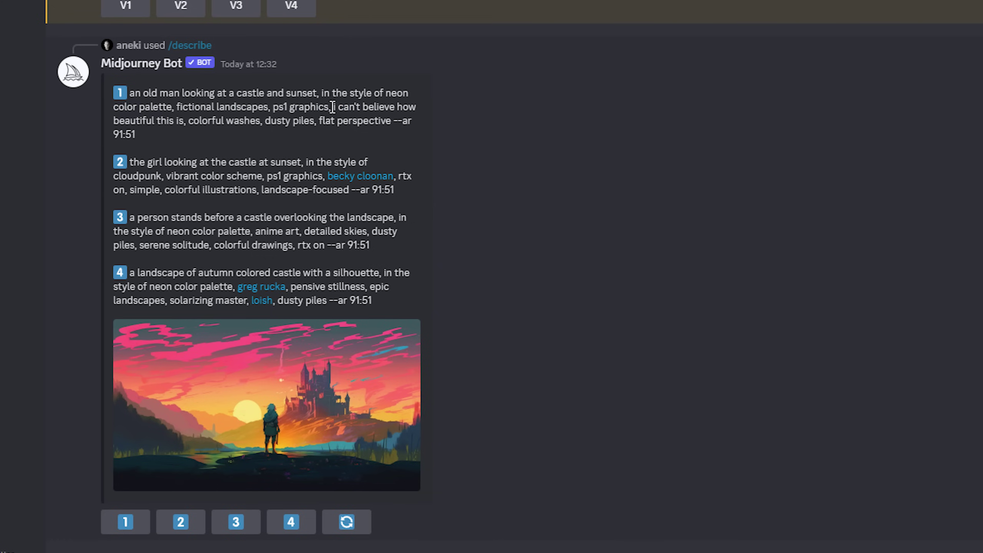
pyautogui.moveTo(332, 107); pyautogui.dragTo(181, 116)
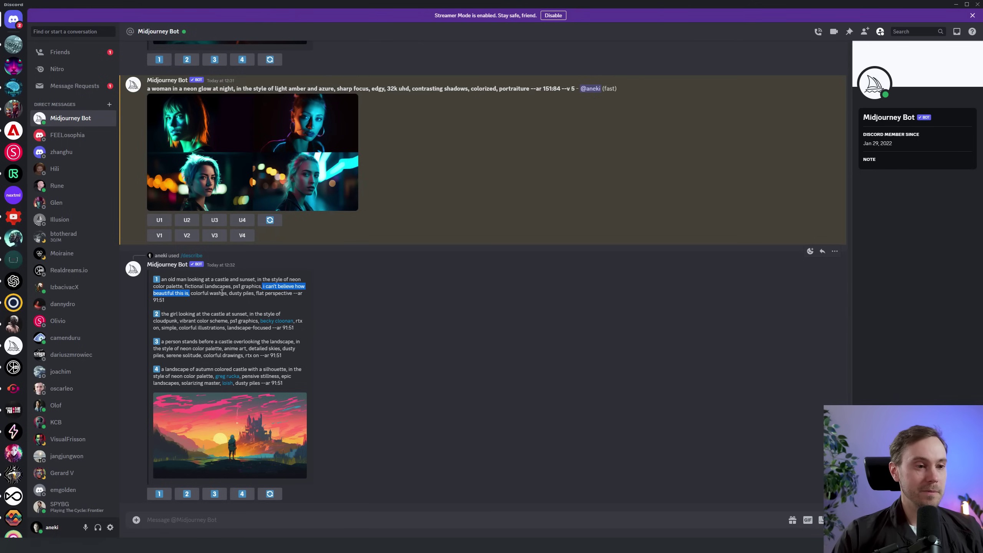
pyautogui.click(191, 294)
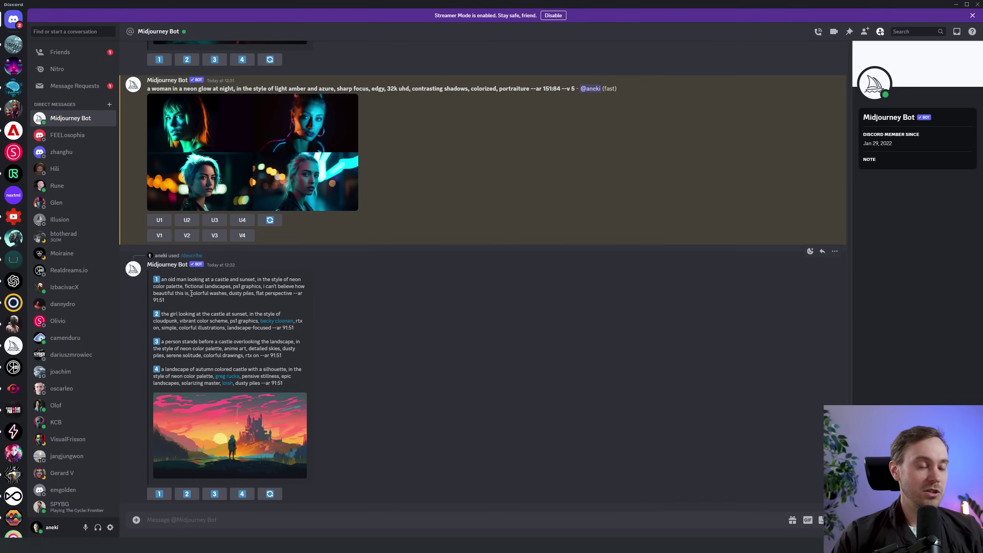
pyautogui.moveTo(207, 294); pyautogui.dragTo(300, 295)
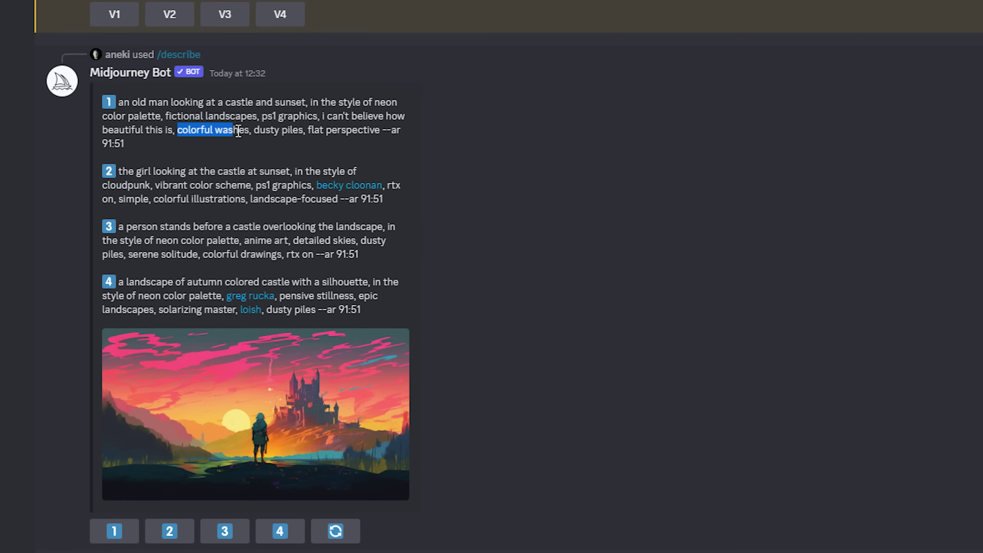
pyautogui.moveTo(395, 132); pyautogui.dragTo(202, 142)
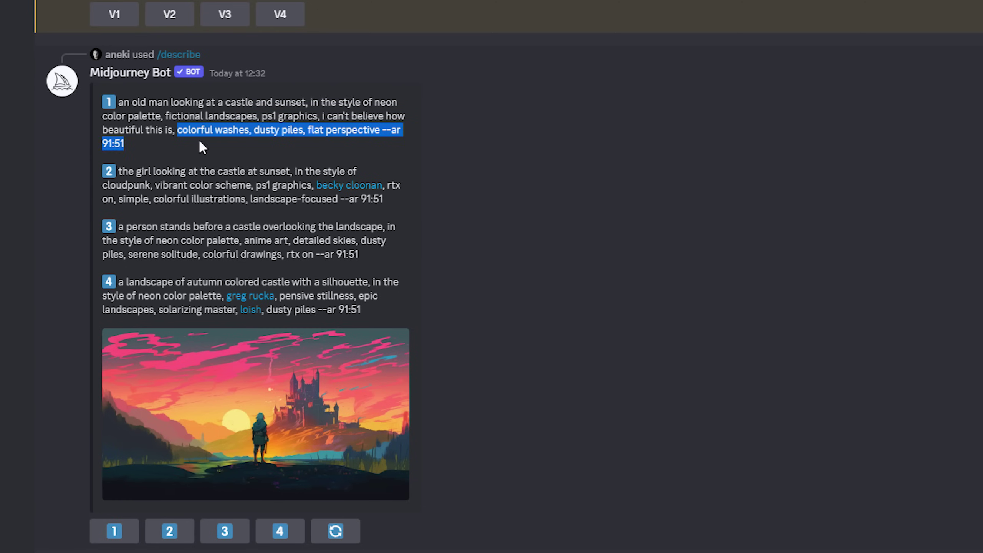
pyautogui.moveTo(128, 143); pyautogui.dragTo(99, 143)
pyautogui.click(266, 185)
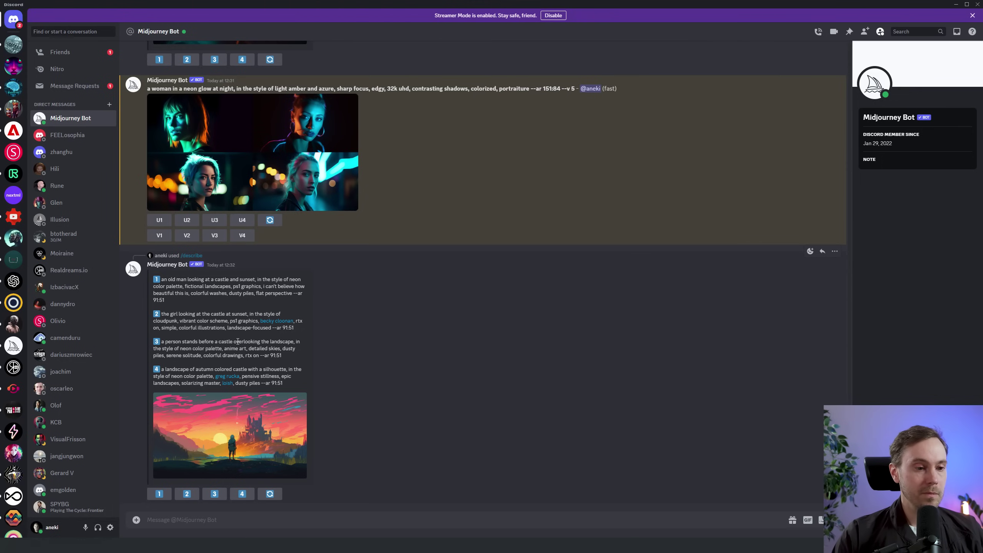
pyautogui.click(219, 431)
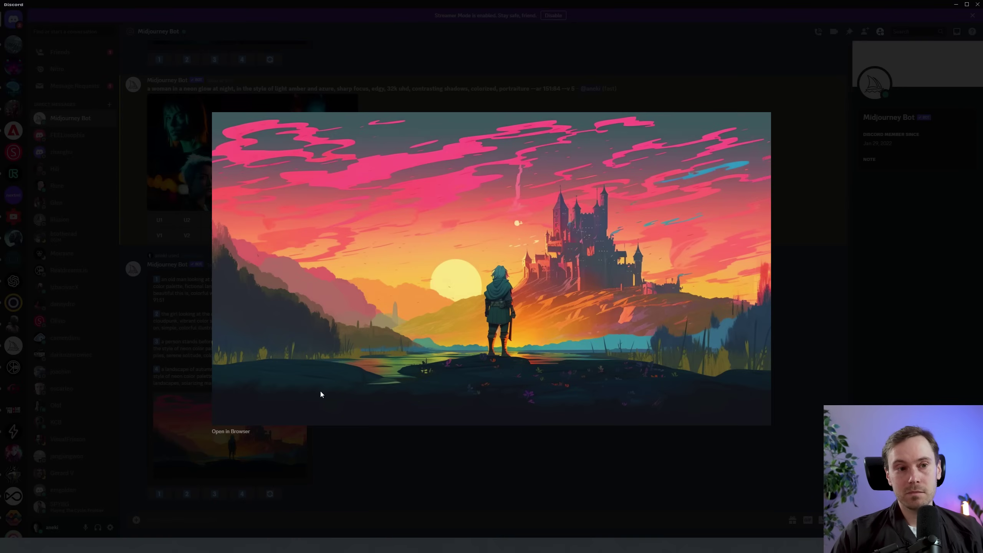
pyautogui.press('Escape')
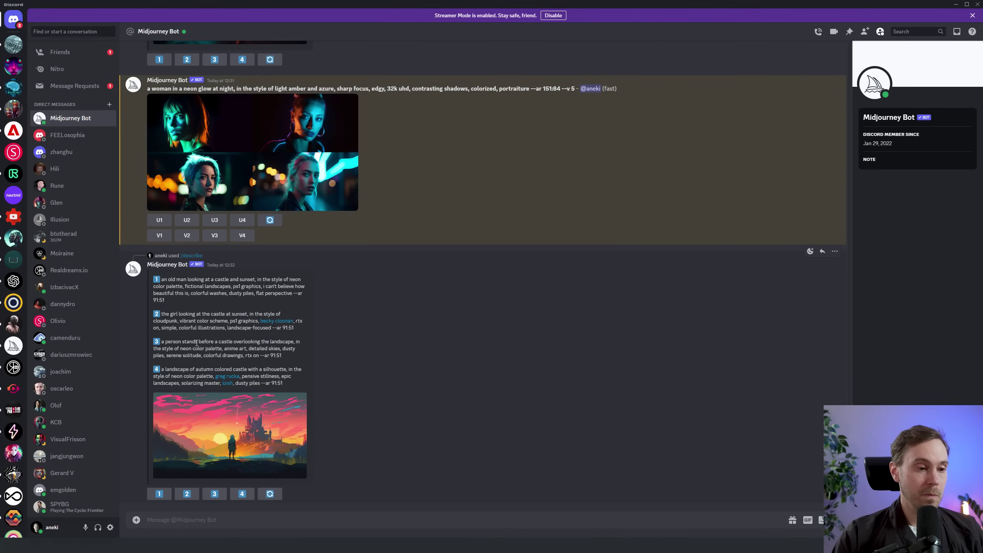
# - Copy described prompt 2, the girl watching a castle at sunset, into /imagine and submit it
pyautogui.moveTo(161, 314); pyautogui.dragTo(298, 331)
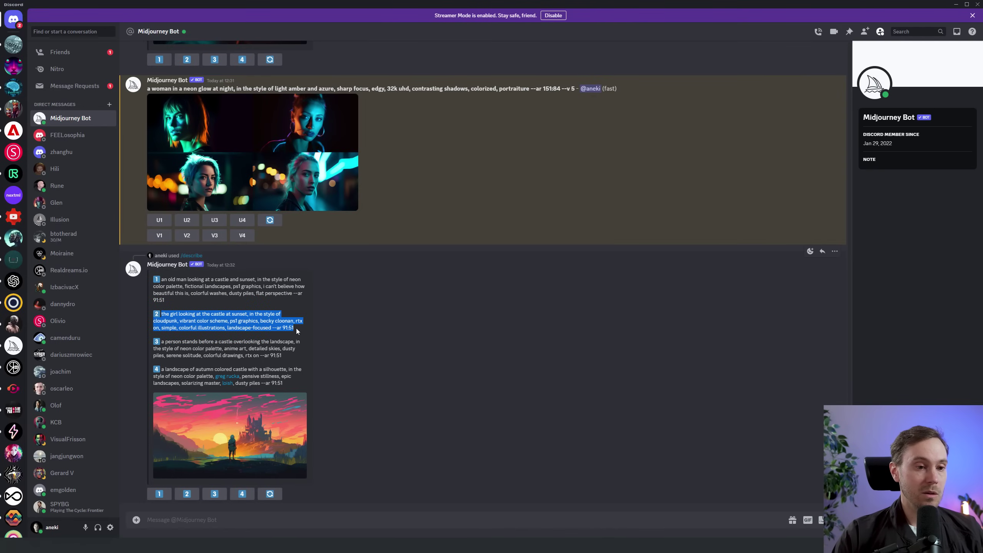
pyautogui.hotkey('ctrl', 'c')
pyautogui.click(263, 528)
pyautogui.write('/imagine')
pyautogui.press('Tab')
pyautogui.hotkey('ctrl', 'v')
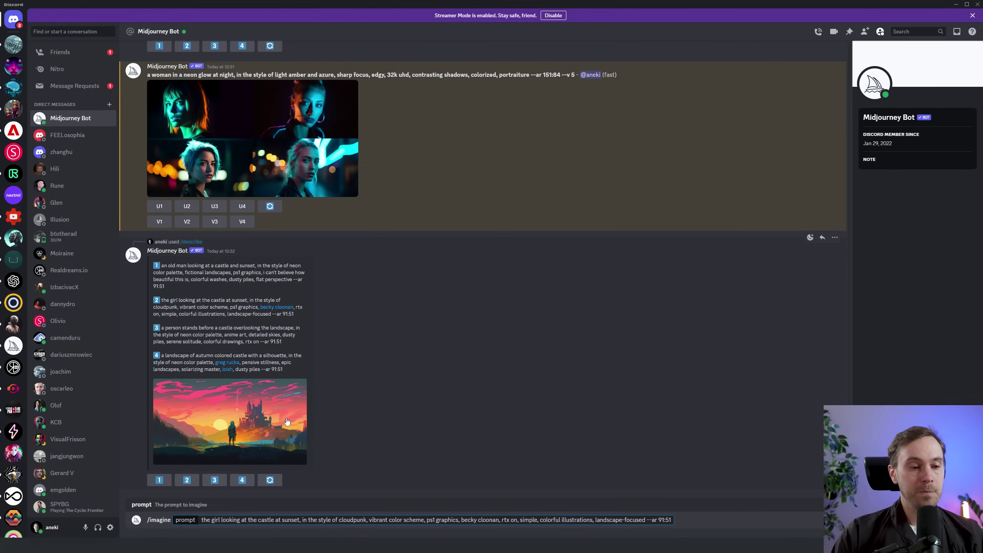
pyautogui.press('Return')
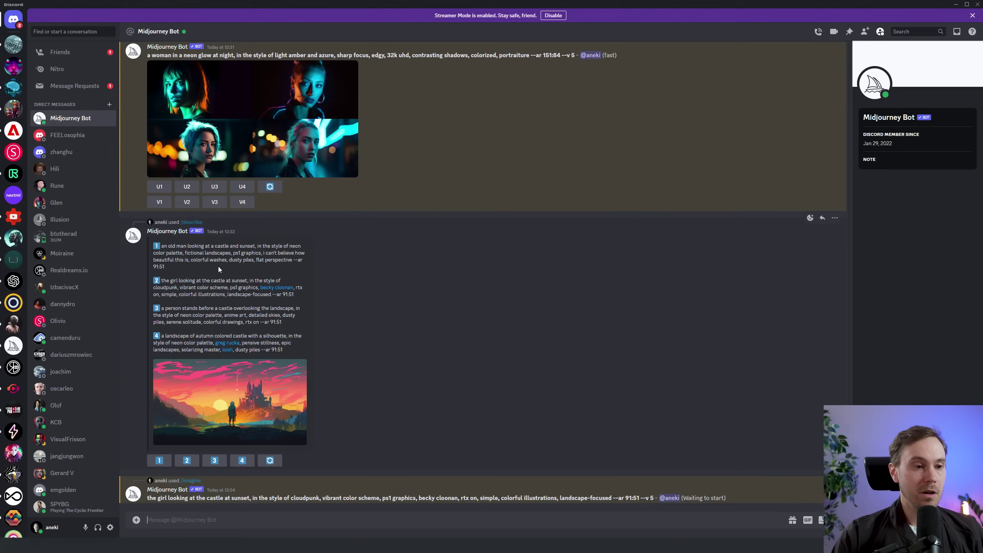
pyautogui.moveTo(210, 259)
pyautogui.mouseDown()
pyautogui.moveTo(191, 260)
pyautogui.moveTo(225, 261)
pyautogui.mouseUp()
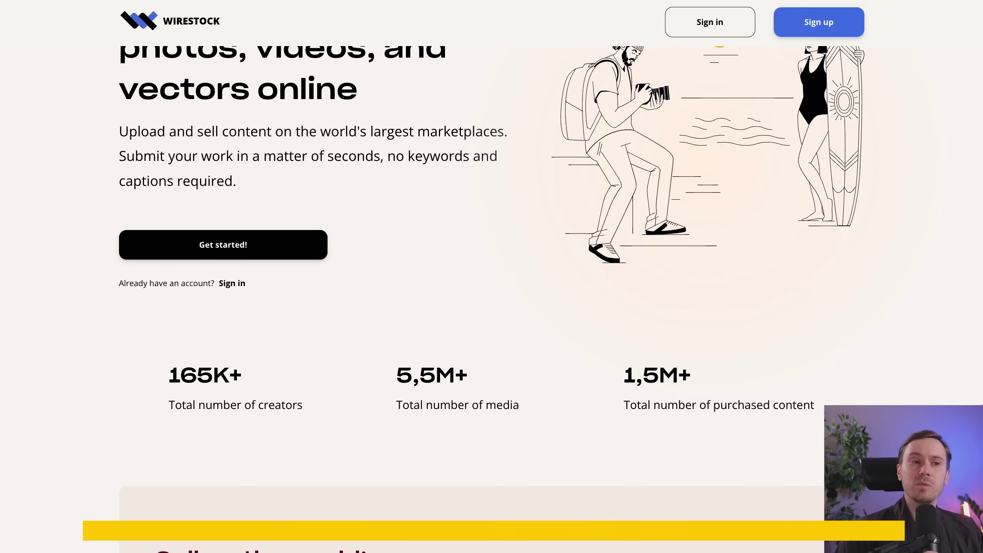
# - Scroll the Wirestock portfolio gallery, then upload and post image file 00012 from the computer
pyautogui.scroll(-5, 470, 306)
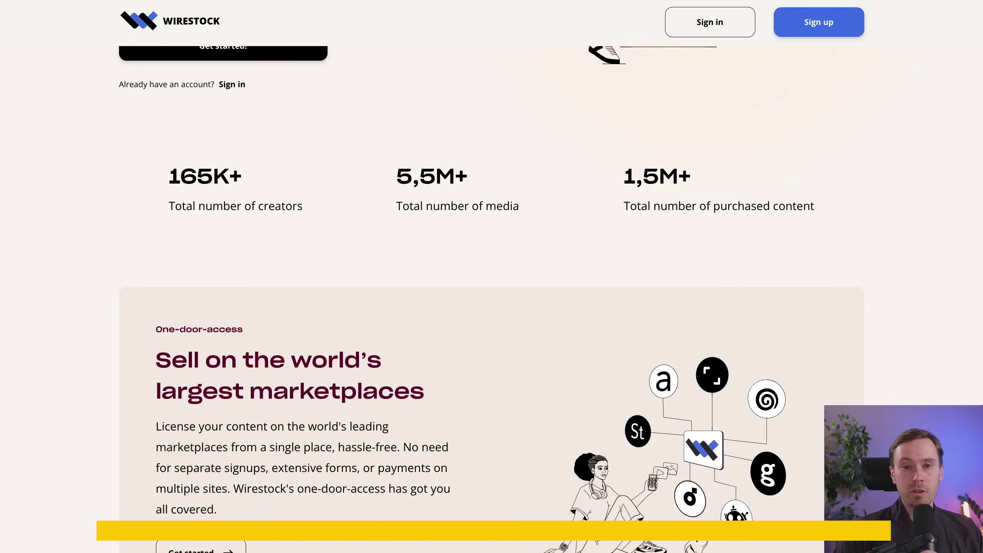
pyautogui.scroll(-3, 470, 307)
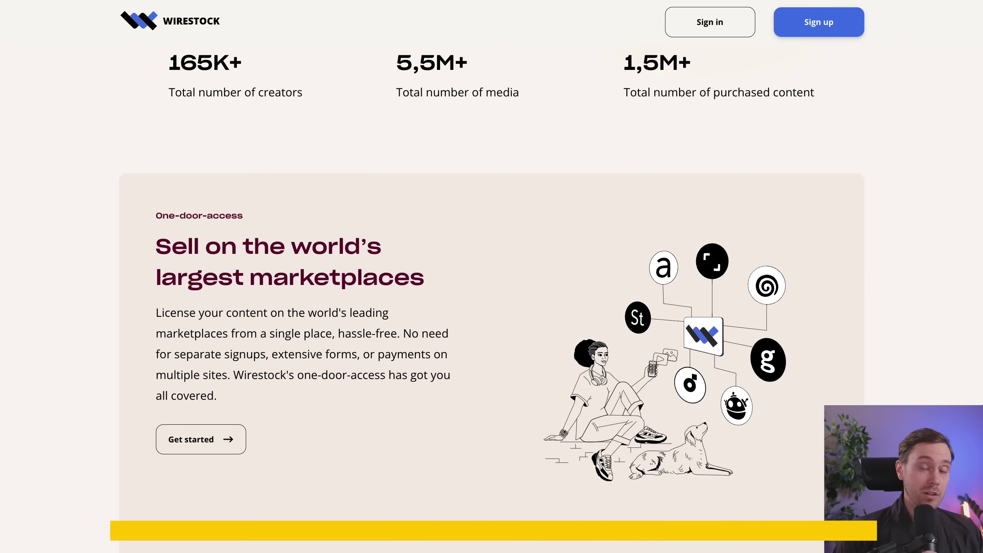
pyautogui.scroll(-3, 470, 306)
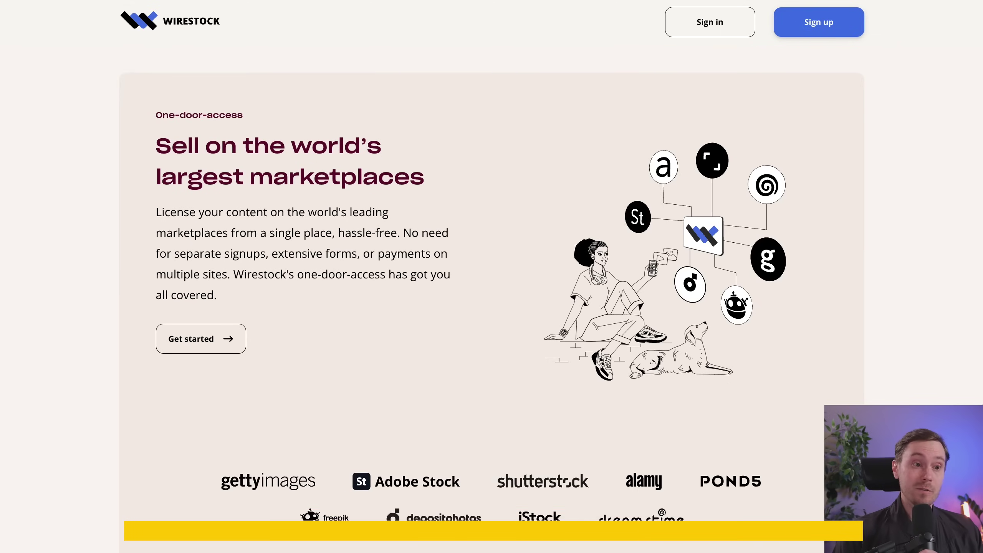
pyautogui.scroll(-3, 470, 306)
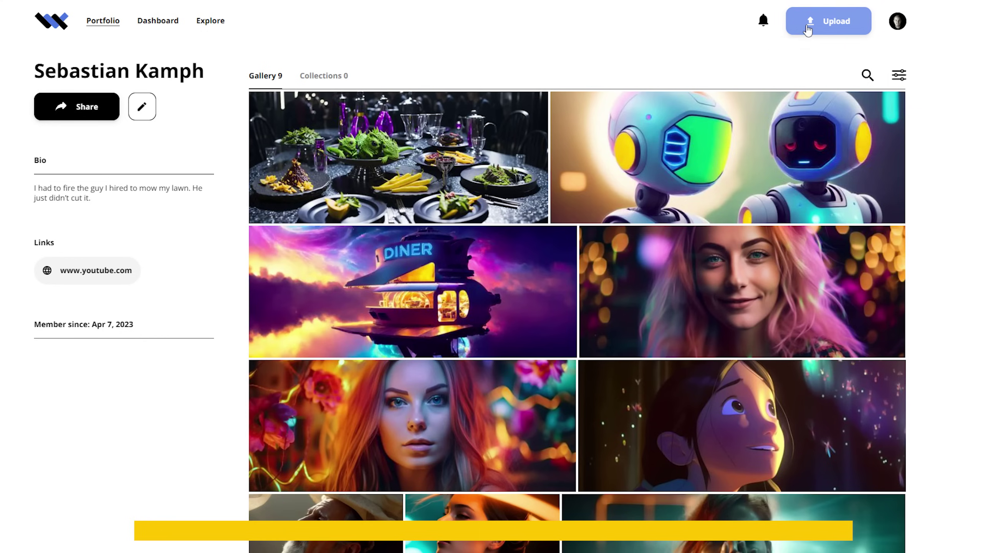
pyautogui.click(808, 30)
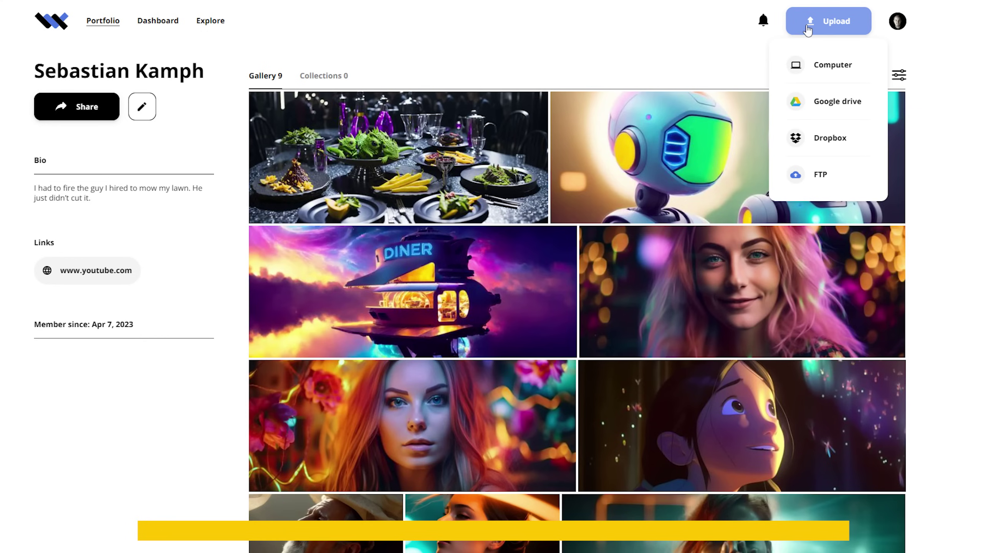
pyautogui.click(819, 64)
pyautogui.click(392, 48)
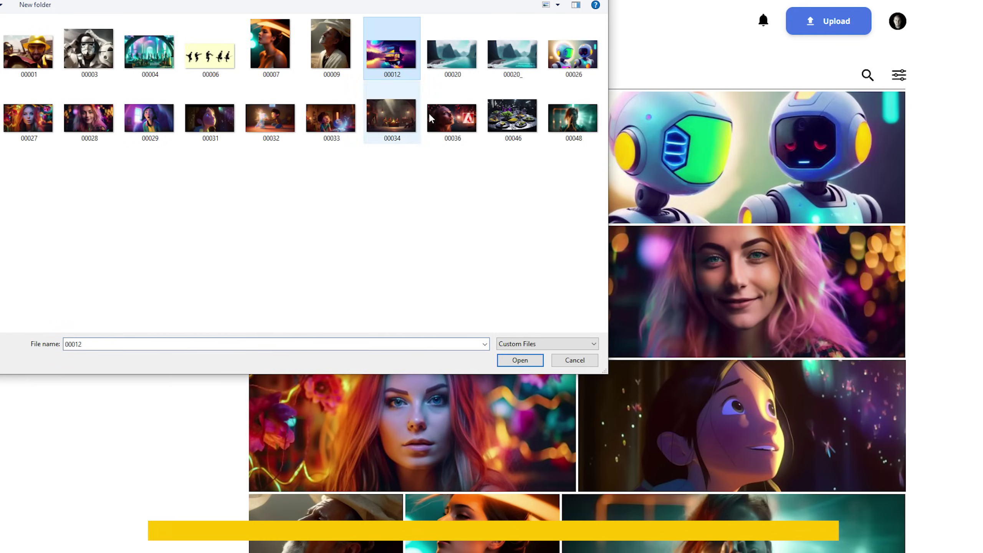
pyautogui.click(520, 360)
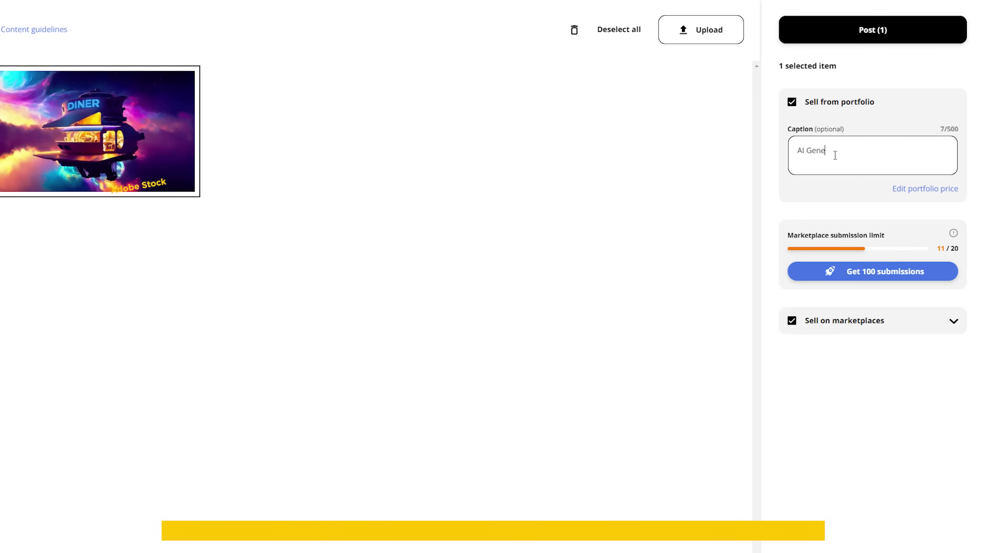
pyautogui.click(833, 35)
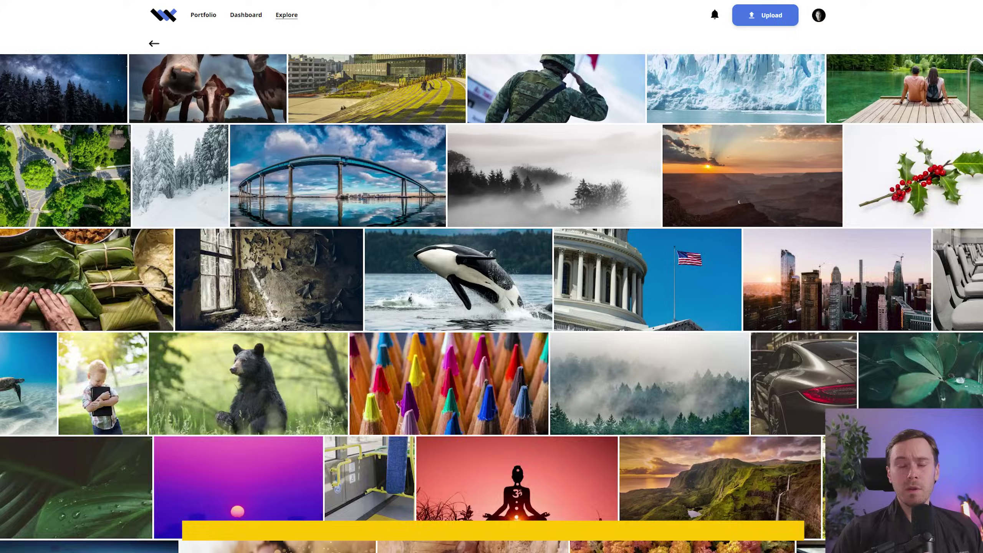
# - Scroll down through the Wirestock page about selling photos, videos and vectors
pyautogui.scroll(-8, 491, 302)
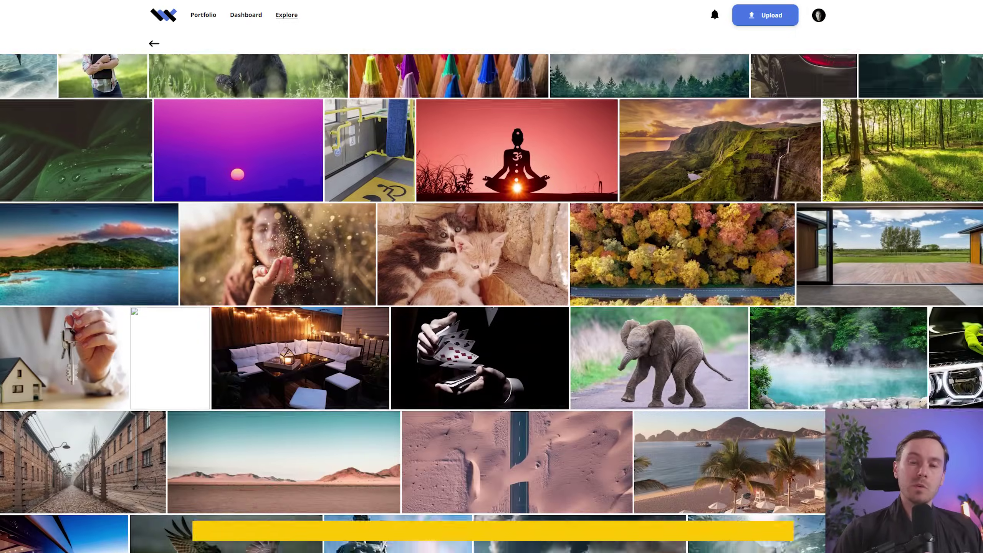
pyautogui.scroll(-6, 491, 303)
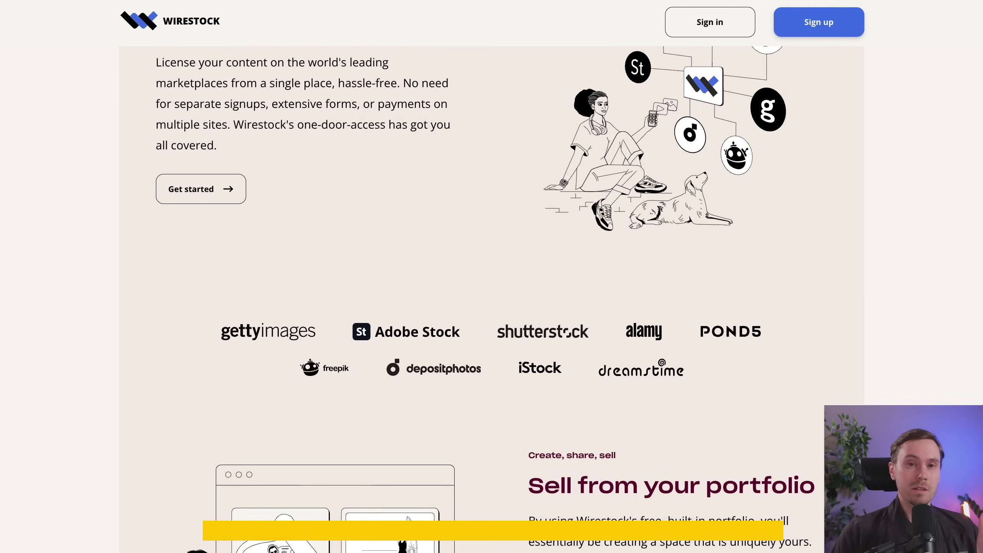
pyautogui.scroll(-2, 491, 302)
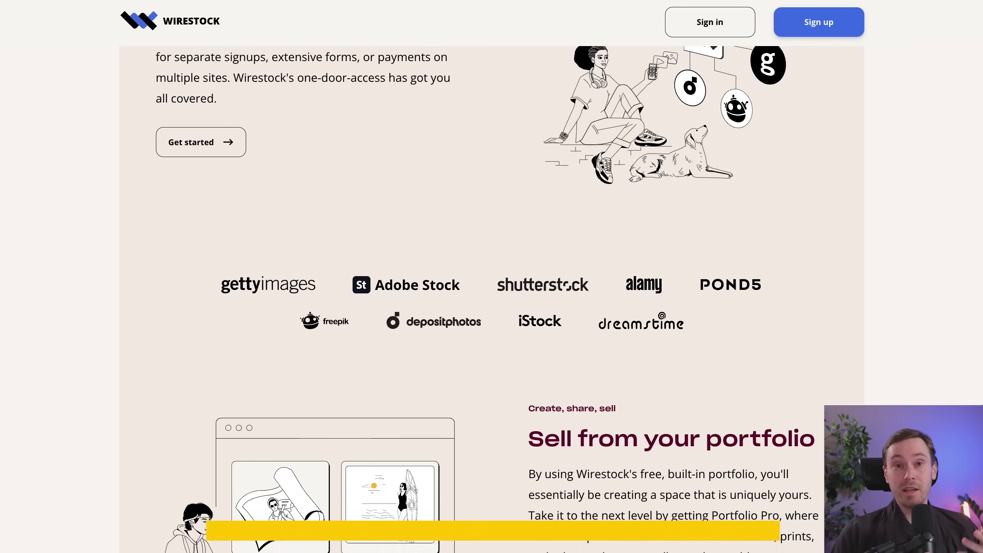
pyautogui.scroll(-1, 492, 303)
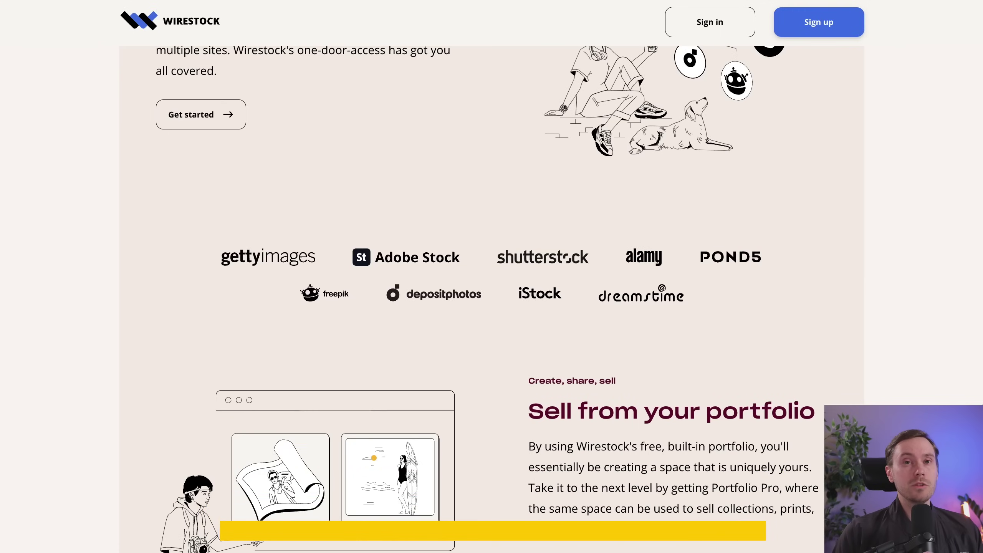
pyautogui.scroll(-5, 933, 401)
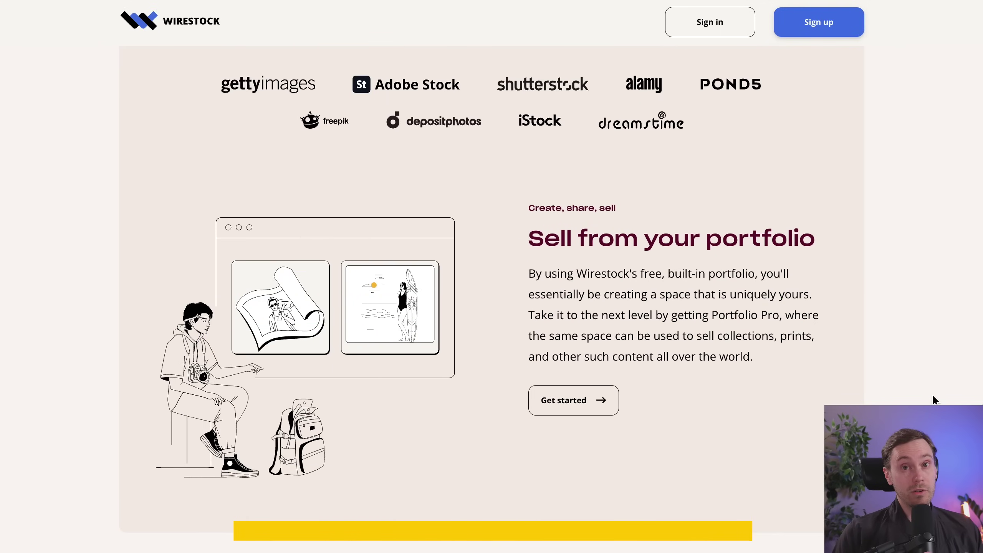
pyautogui.scroll(-4, 935, 397)
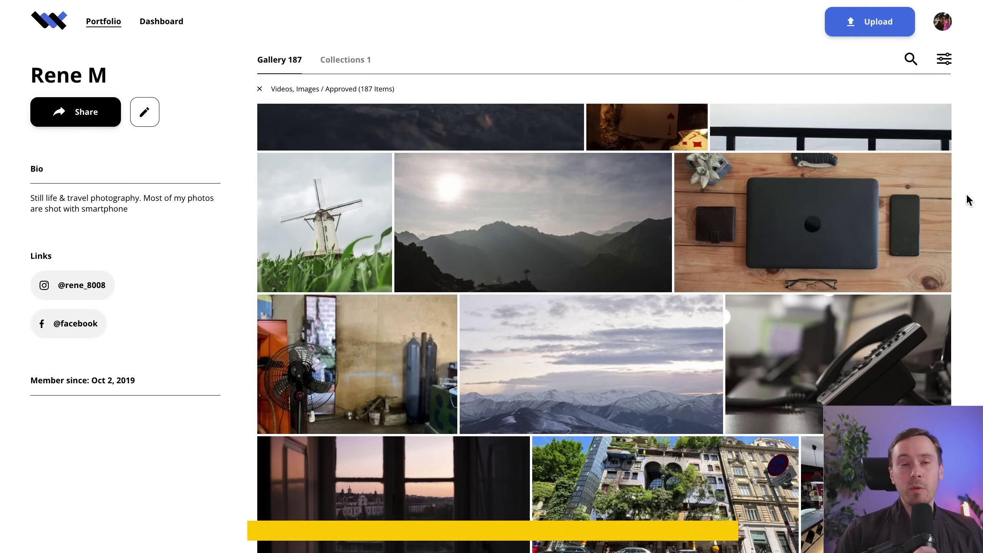
pyautogui.scroll(-1, 968, 201)
pyautogui.scroll(-5, 968, 200)
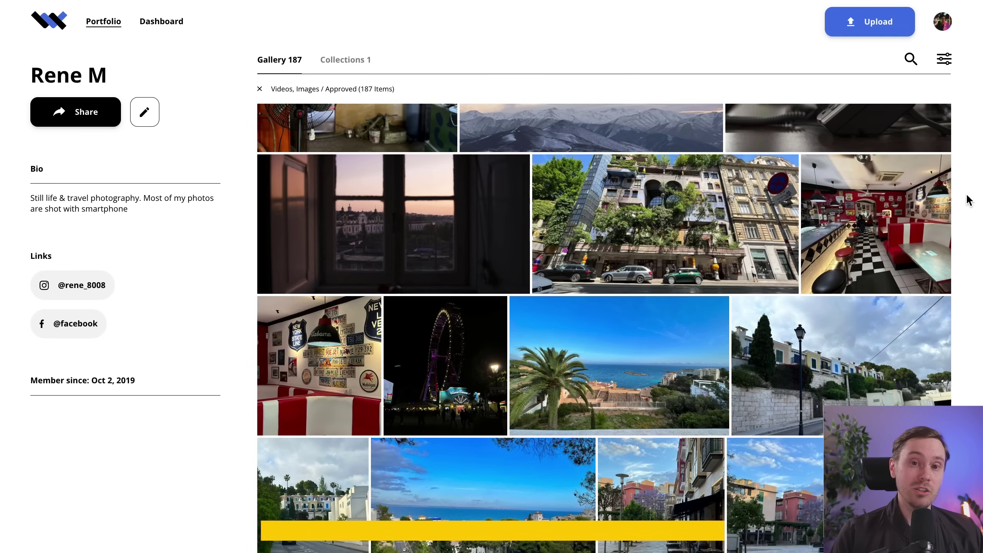
pyautogui.scroll(-4, 968, 200)
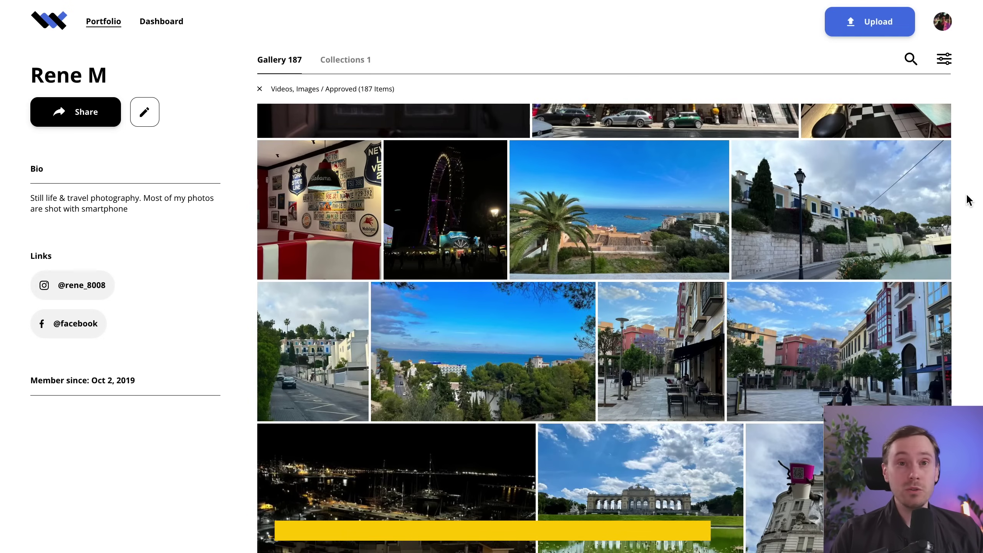
pyautogui.scroll(-4, 968, 200)
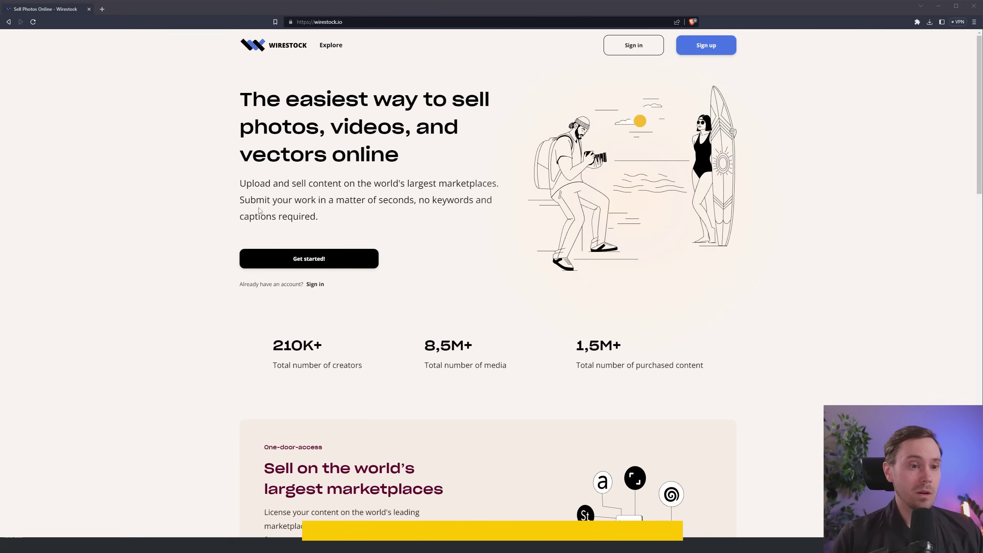
pyautogui.scroll(-3, 606, 234)
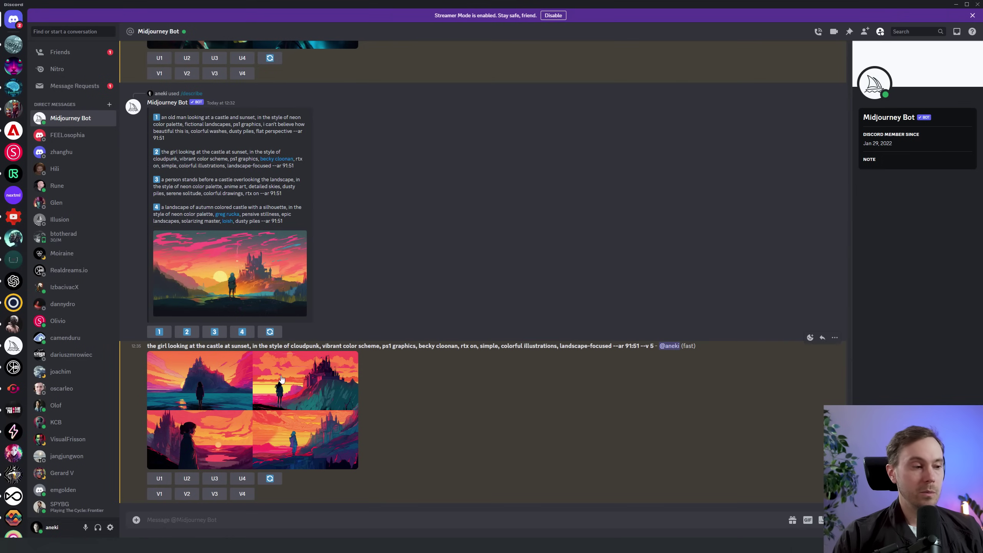
# - Enlarge the girl-and-castle grid, place the original 2.png beside it to compare, then close both
pyautogui.click(281, 377)
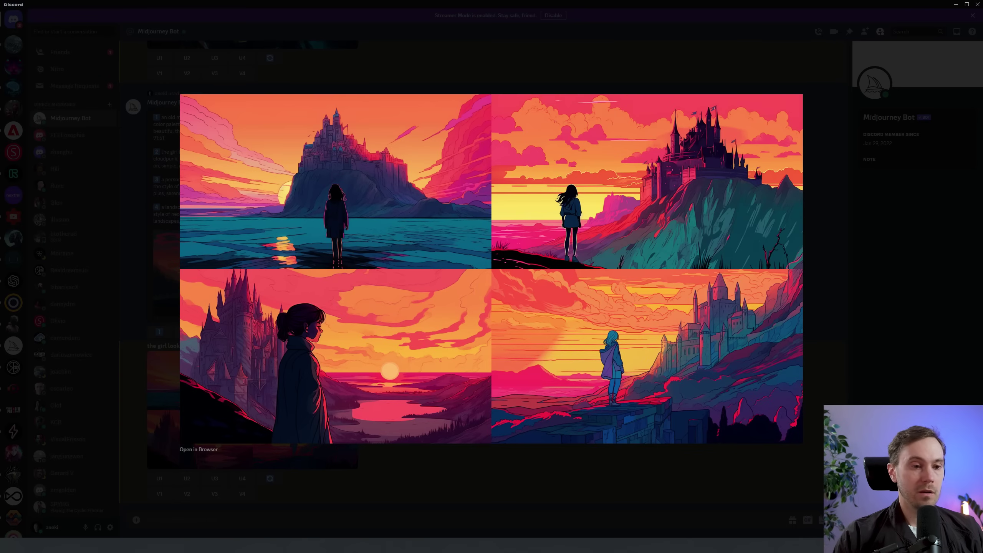
pyautogui.hotkey('alt', 'Tab')
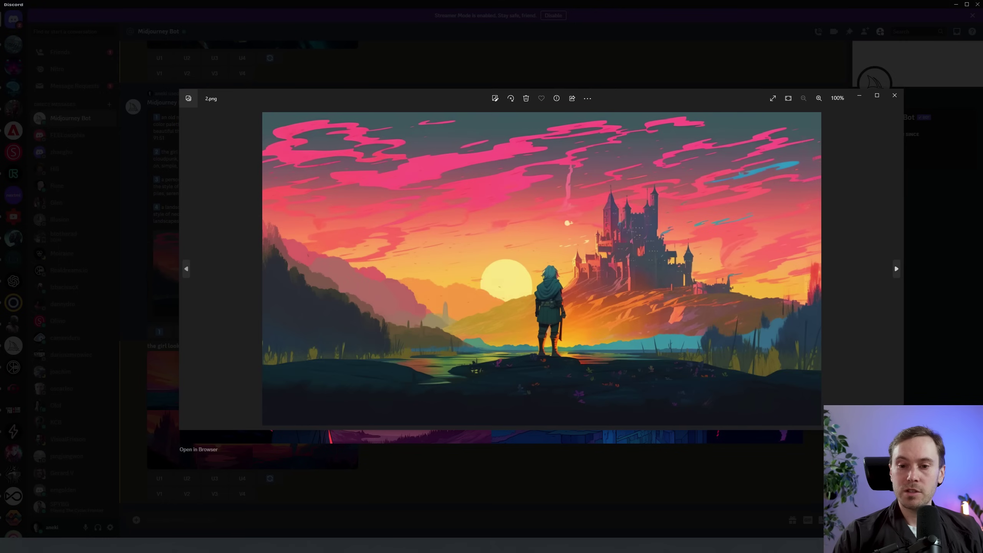
pyautogui.moveTo(903, 429); pyautogui.dragTo(430, 256)
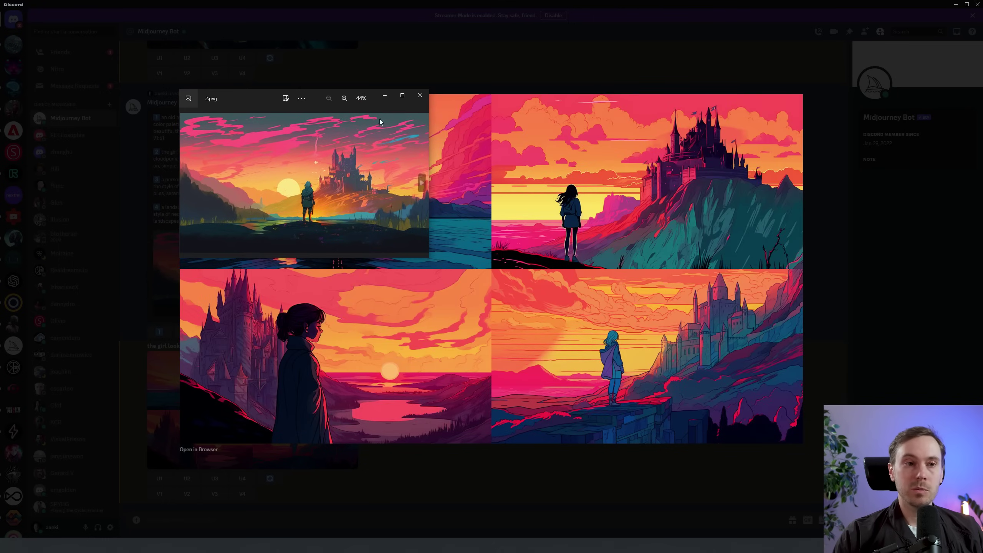
pyautogui.moveTo(333, 91); pyautogui.dragTo(125, 185)
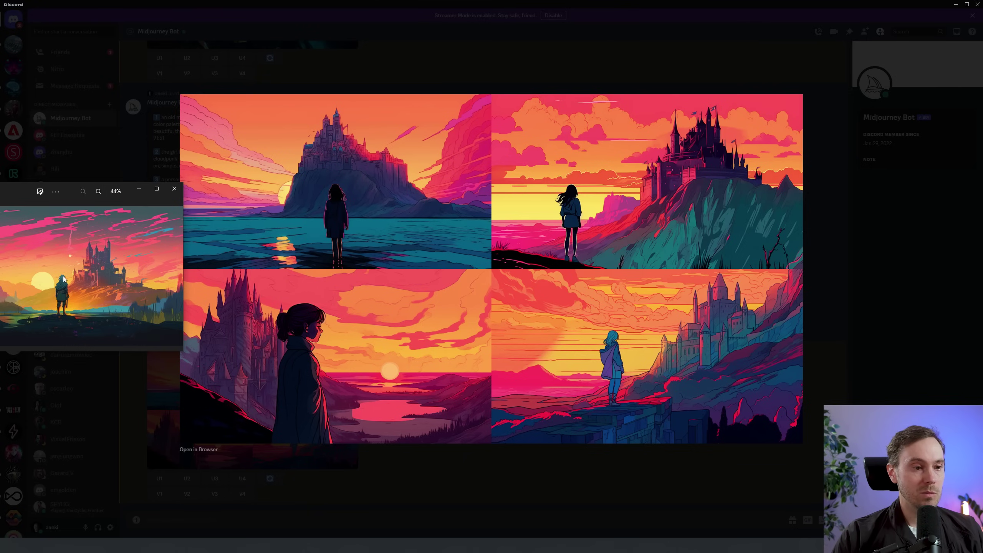
pyautogui.click(179, 276)
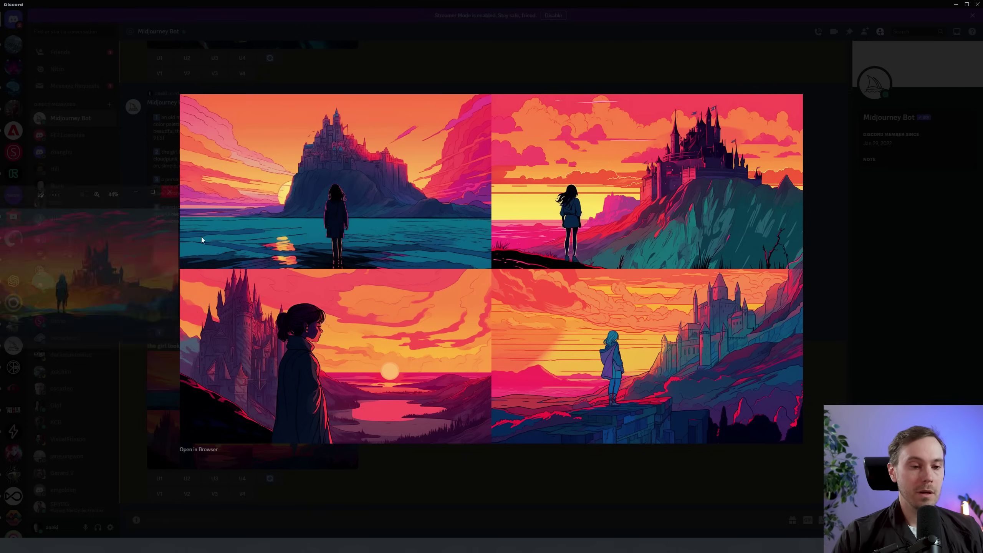
pyautogui.click(433, 500)
pyautogui.scroll(5, 357, 372)
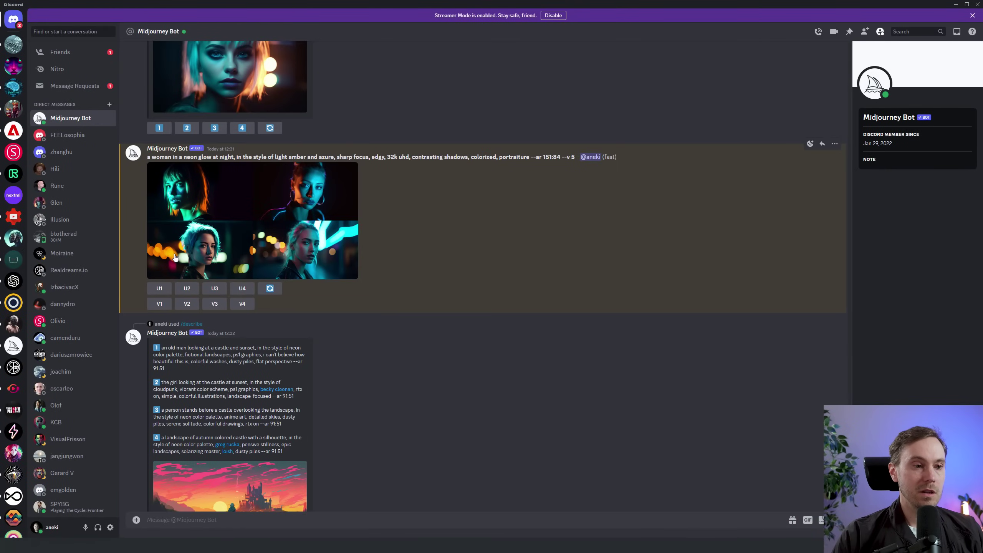
# - Upscale the third neon-woman image (U3) and run /describe on the blue-haired woman image
pyautogui.click(214, 288)
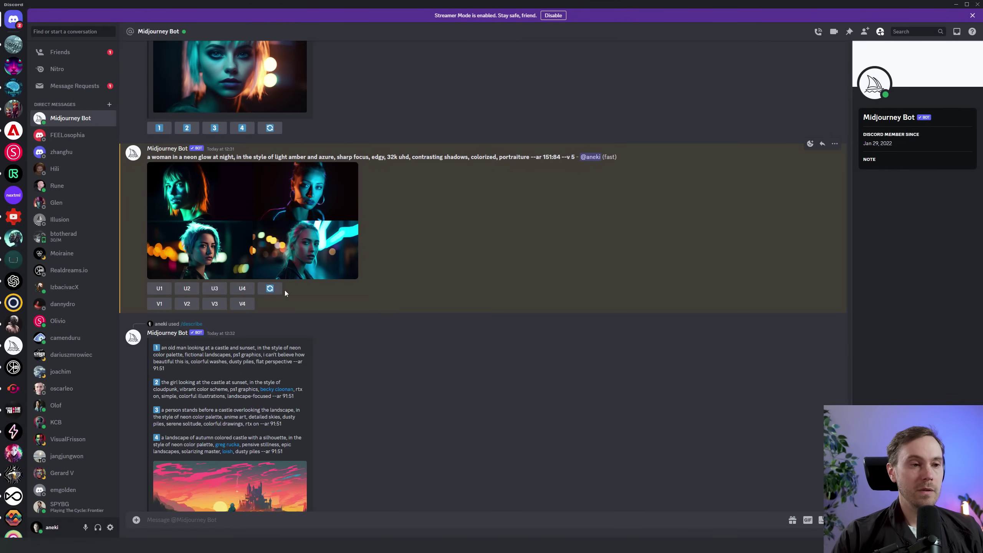
pyautogui.click(296, 520)
pyautogui.write('/describe')
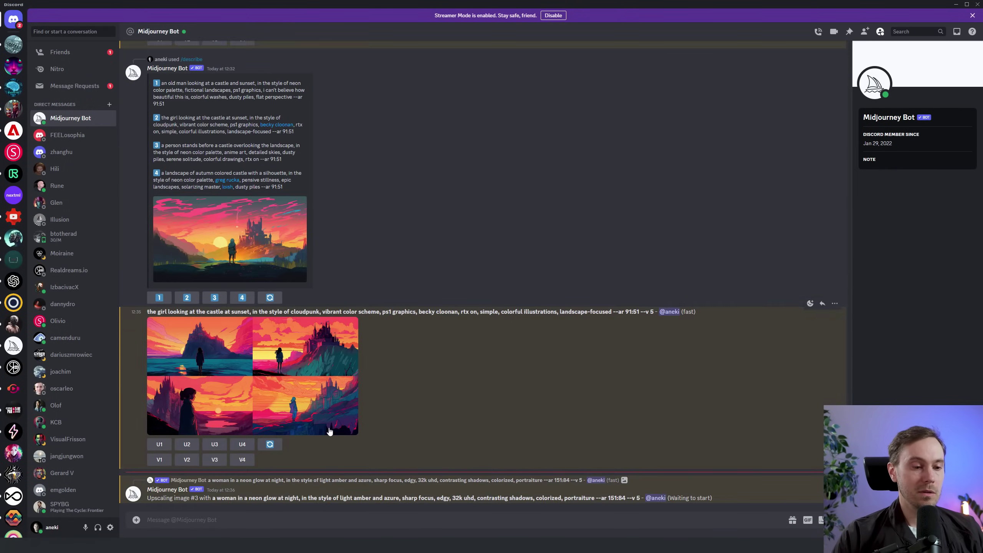
pyautogui.press('Return')
pyautogui.moveTo(296, 523); pyautogui.dragTo(201, 526)
pyautogui.press('Return')
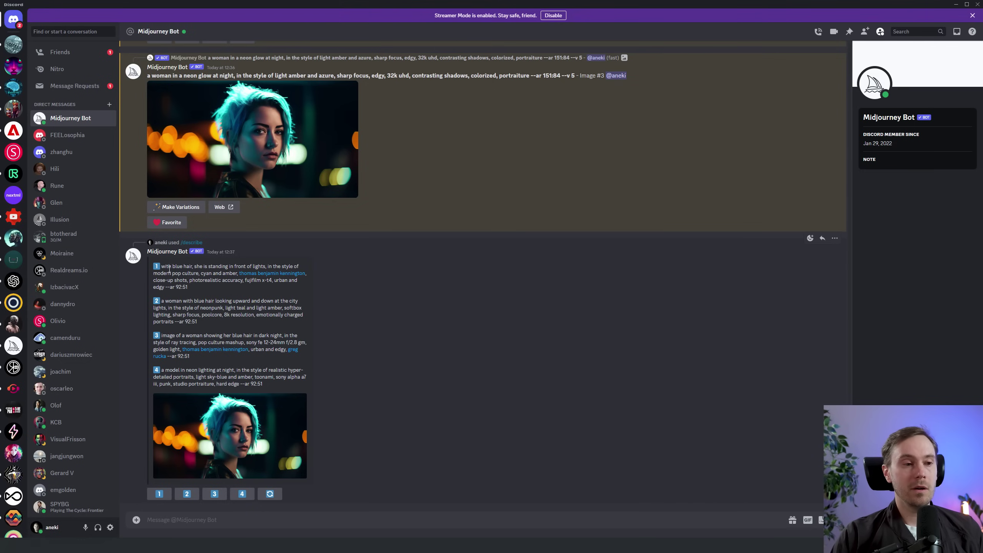
# - Highlight terms like fujifilm x-t4, poolcore and the Sony lens, then select prompt 1's full text
pyautogui.moveTo(163, 266); pyautogui.dragTo(189, 287)
pyautogui.click(240, 281)
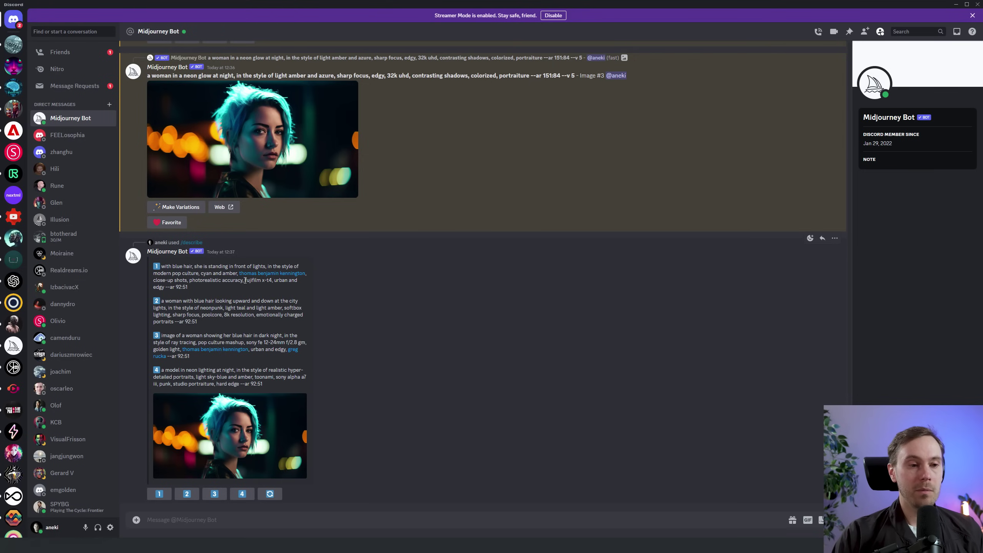
pyautogui.moveTo(245, 280); pyautogui.dragTo(272, 281)
pyautogui.click(258, 281)
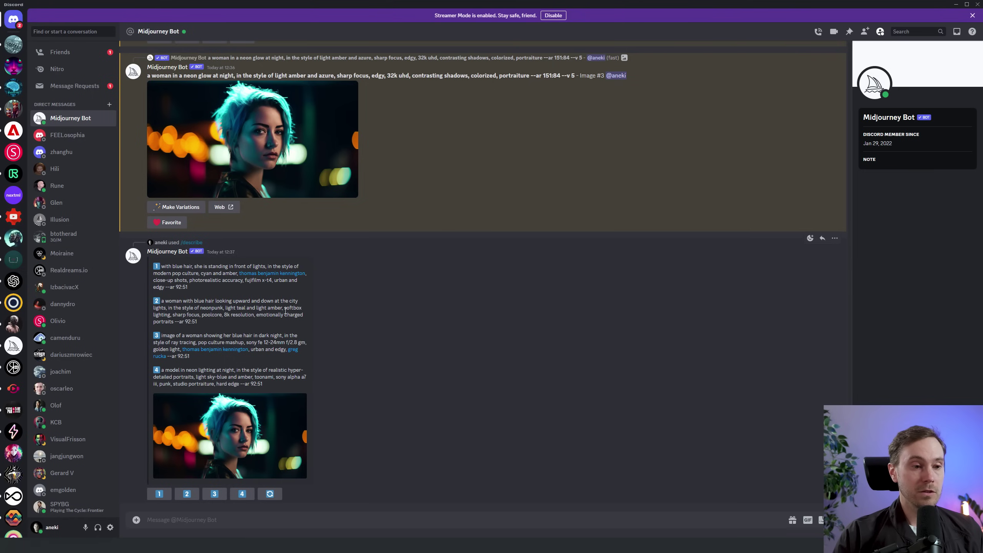
pyautogui.moveTo(202, 315); pyautogui.dragTo(222, 316)
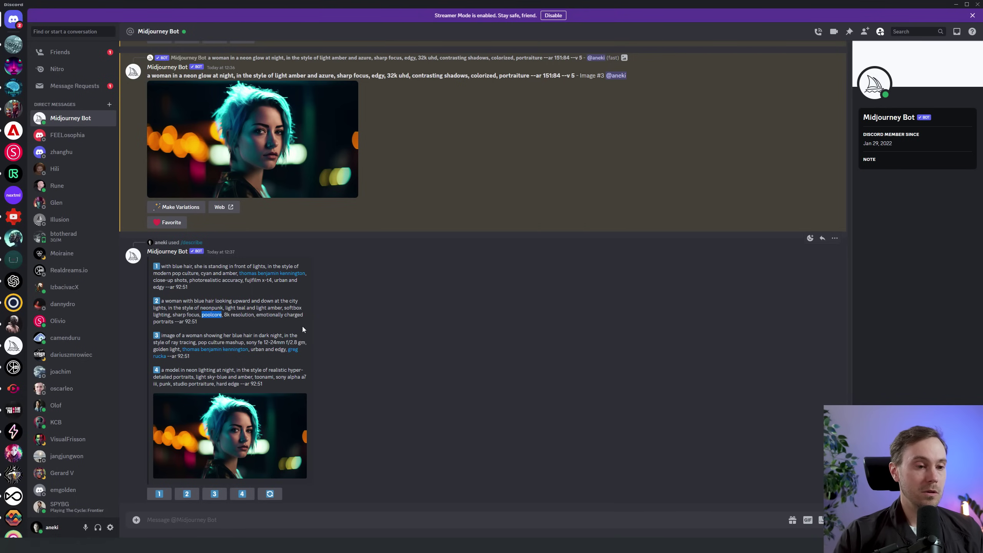
pyautogui.click(246, 314)
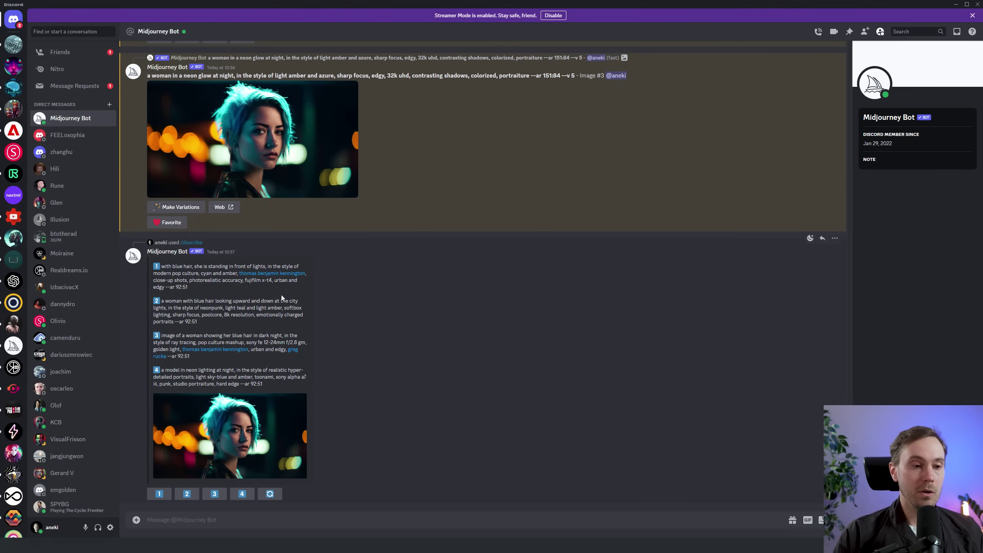
pyautogui.moveTo(256, 315); pyautogui.dragTo(172, 323)
pyautogui.click(258, 318)
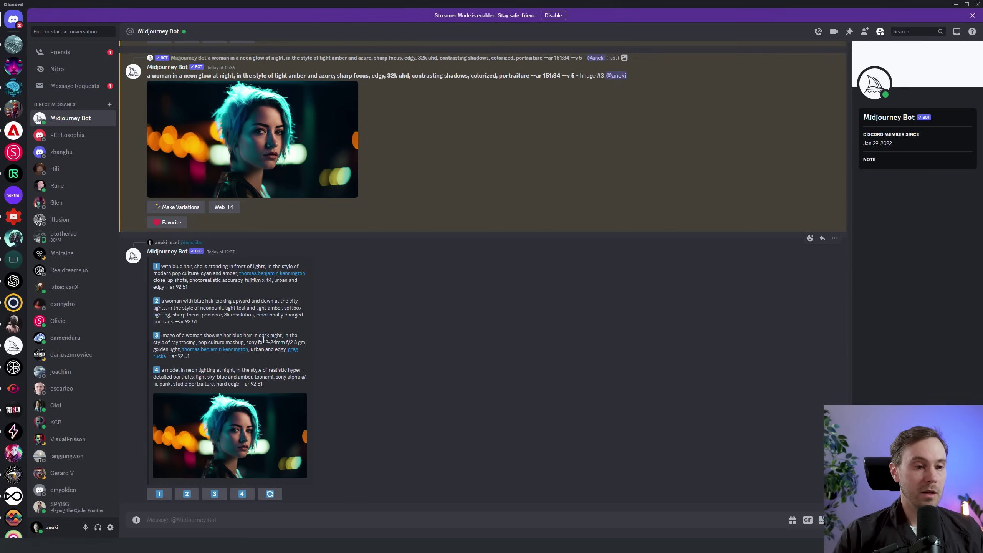
pyautogui.moveTo(270, 342)
pyautogui.mouseDown()
pyautogui.moveTo(248, 342)
pyautogui.moveTo(304, 342)
pyautogui.moveTo(281, 343)
pyautogui.mouseUp()
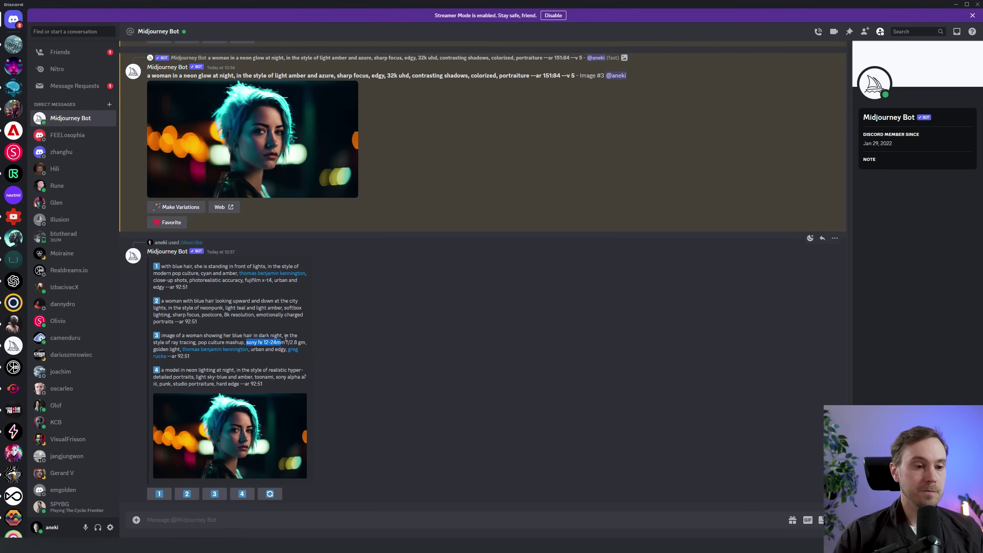
pyautogui.moveTo(188, 287); pyautogui.dragTo(163, 267)
pyautogui.hotkey('ctrl', 'c')
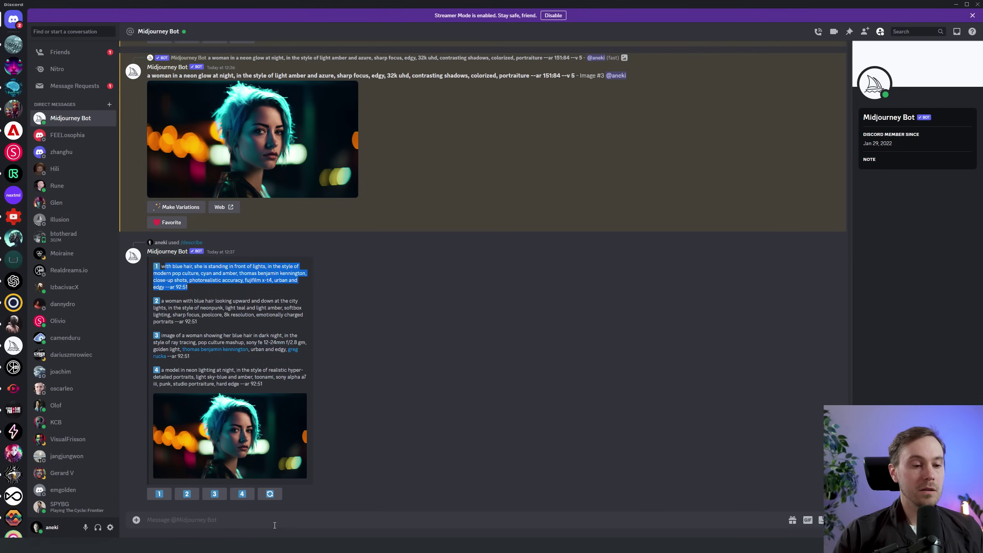
# - Paste the blue-hair prompt 1 into /imagine and submit it for a new grid
pyautogui.click(274, 526)
pyautogui.write('/im')
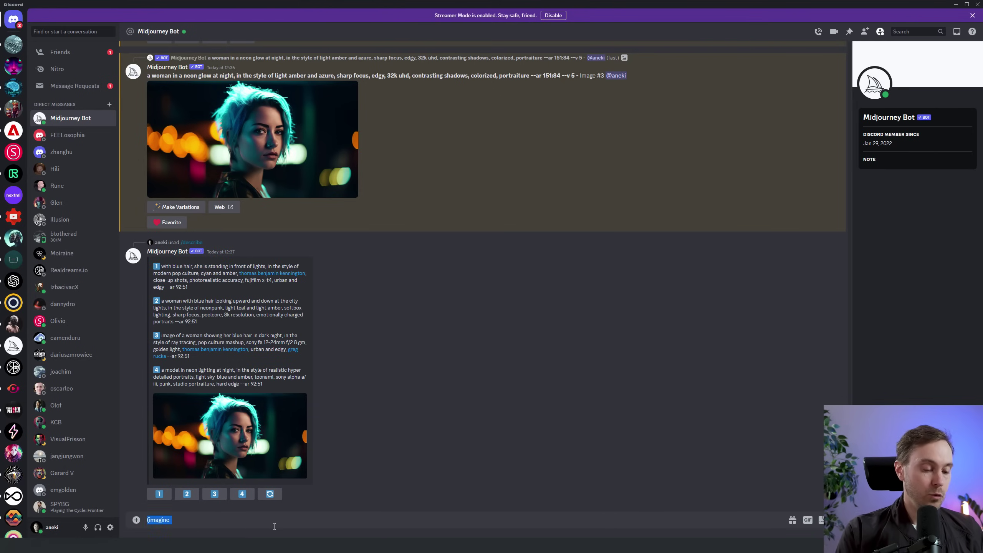
pyautogui.press('Tab')
pyautogui.hotkey('ctrl', 'v')
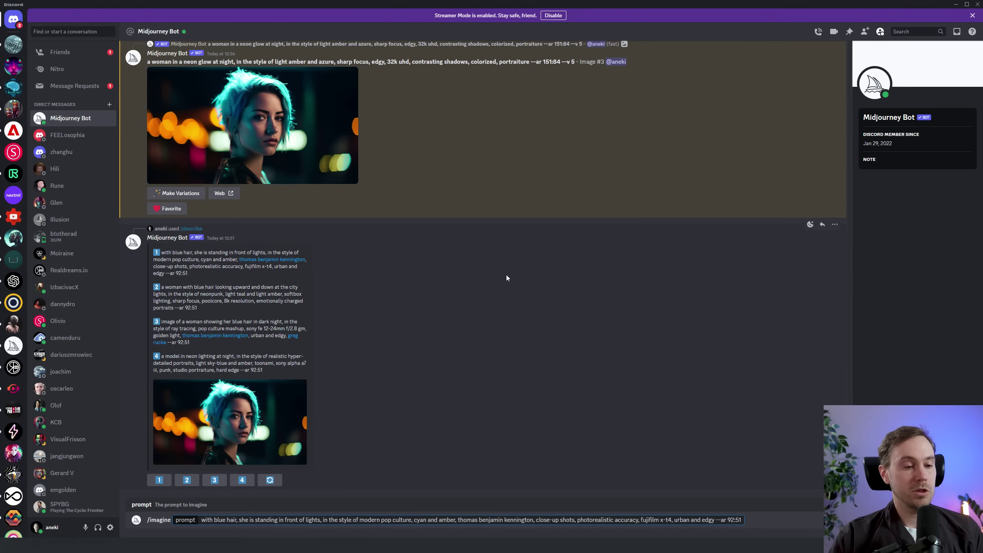
pyautogui.press('Return')
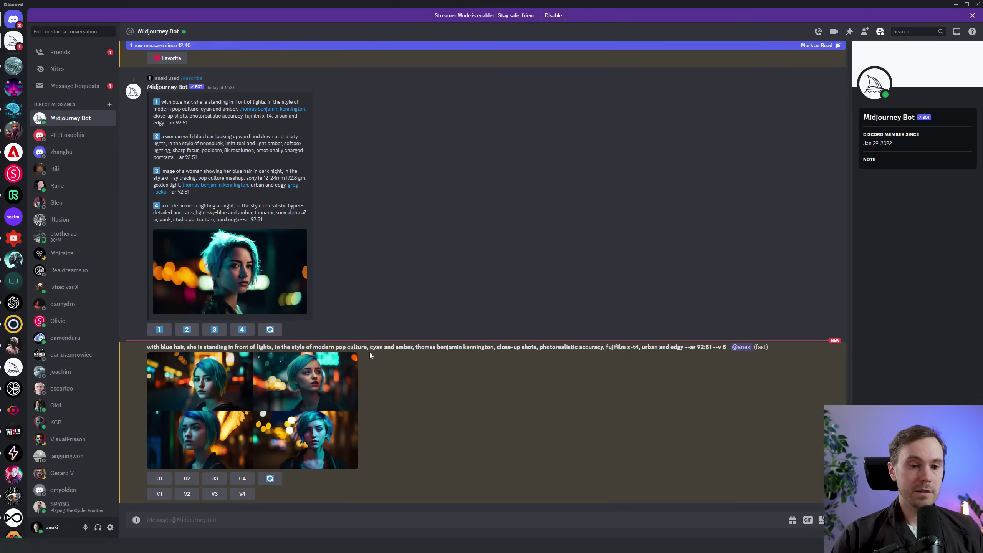
# - Enlarge the new blue-haired woman grid in the Discord lightbox
pyautogui.click(261, 389)
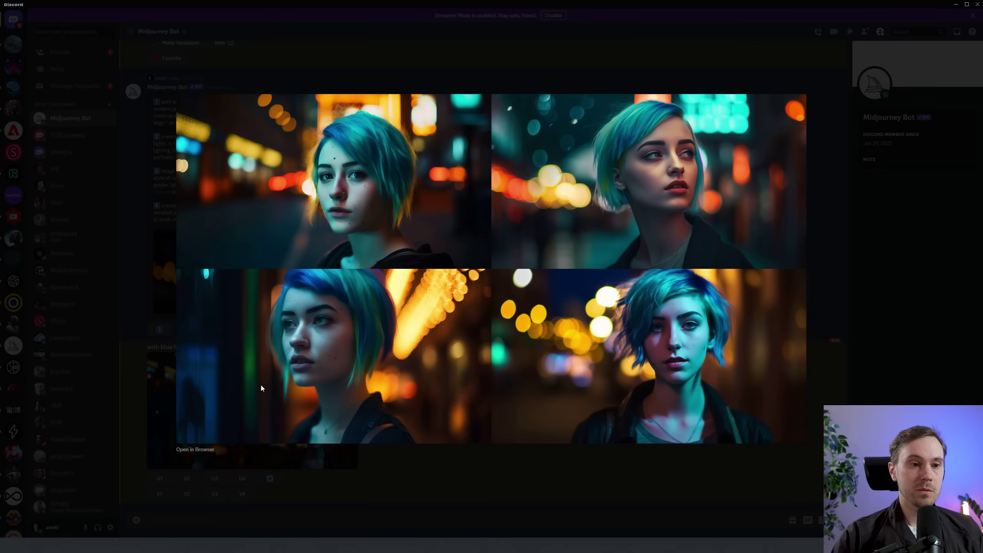
pyautogui.click(139, 405)
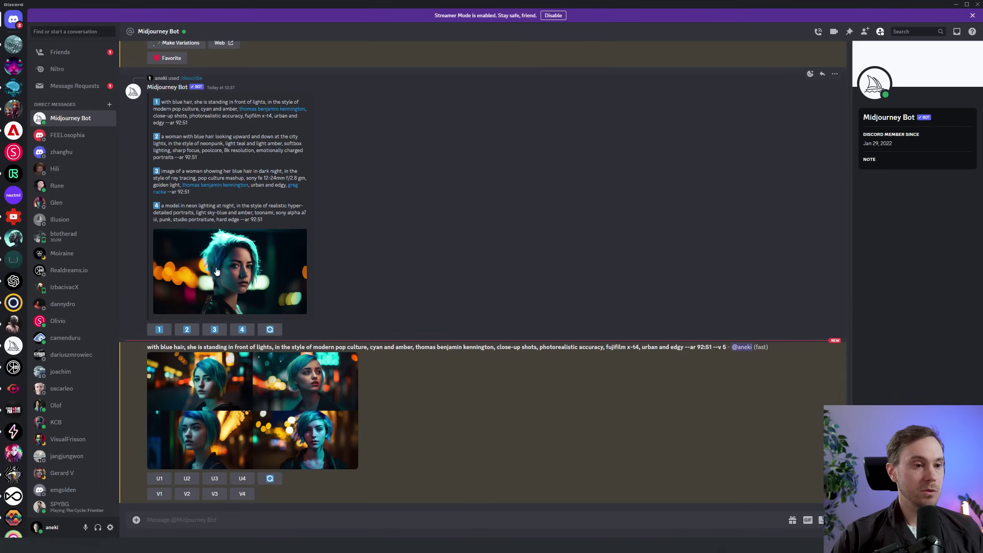
pyautogui.click(249, 424)
pyautogui.press('Escape')
pyautogui.click(250, 424)
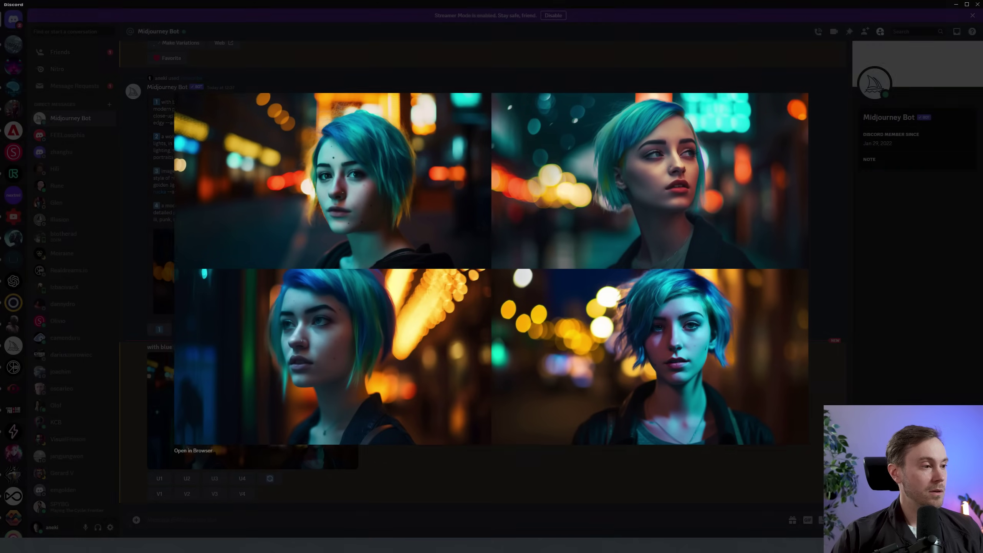
# - Place both original portrait windows beside the enlarged grid for comparison, then close them
pyautogui.moveTo(0, 185); pyautogui.dragTo(147, 25)
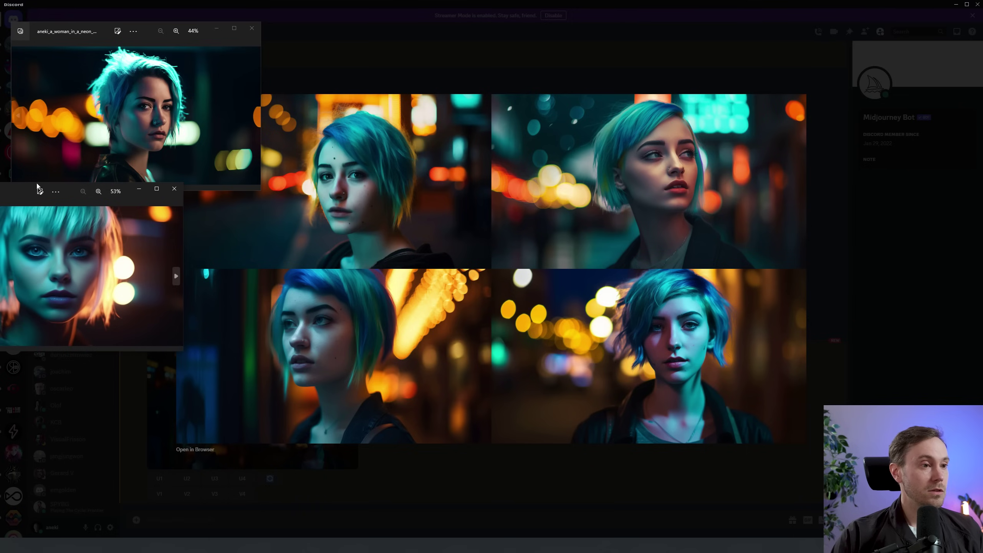
pyautogui.moveTo(9, 198); pyautogui.dragTo(91, 211)
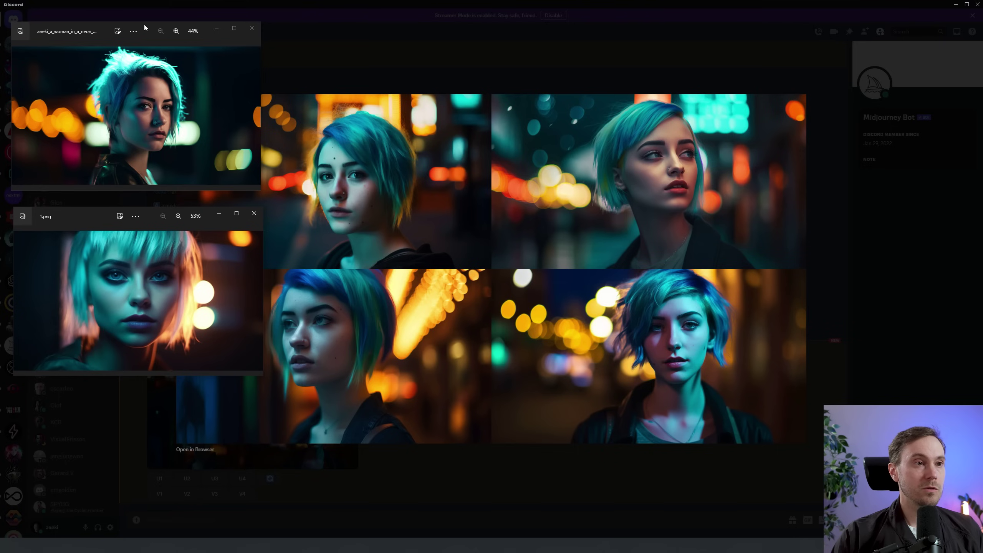
pyautogui.moveTo(144, 25)
pyautogui.mouseDown()
pyautogui.moveTo(428, 105)
pyautogui.moveTo(517, 163)
pyautogui.moveTo(493, 112)
pyautogui.moveTo(508, 157)
pyautogui.moveTo(173, 63)
pyautogui.moveTo(136, 31)
pyautogui.mouseUp()
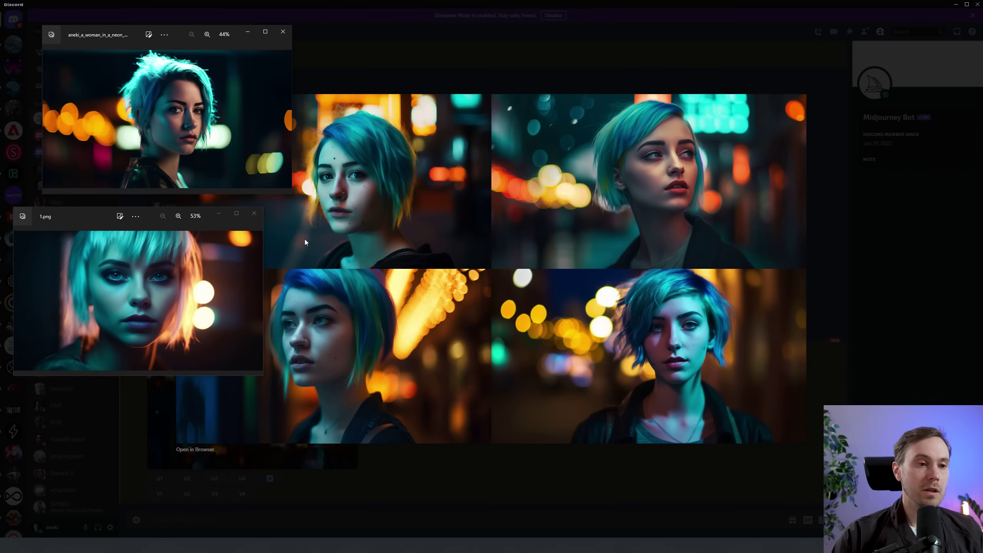
pyautogui.click(254, 214)
pyautogui.click(283, 33)
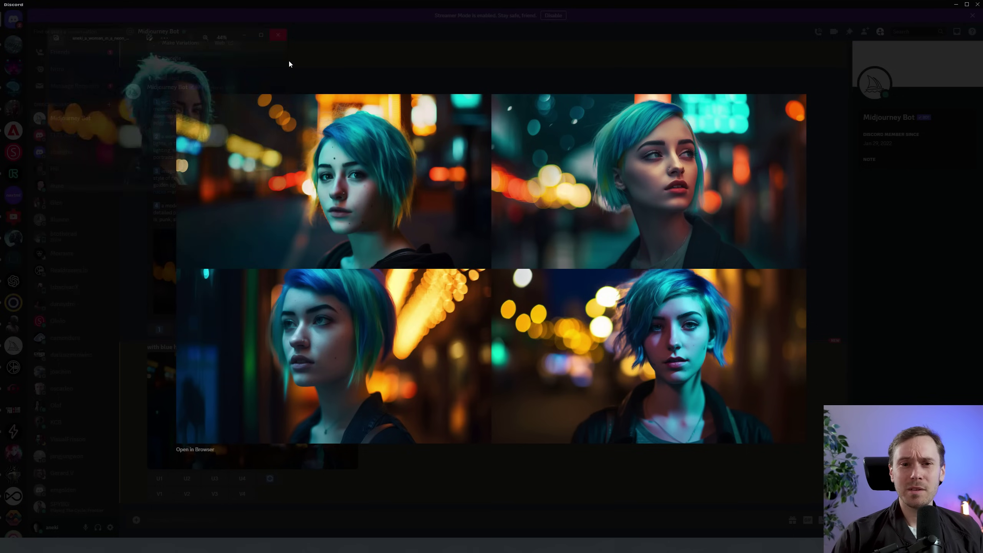
# - Close the neon-woman grid and send /describe with the cartoon fish image 3.png attached
pyautogui.click(817, 138)
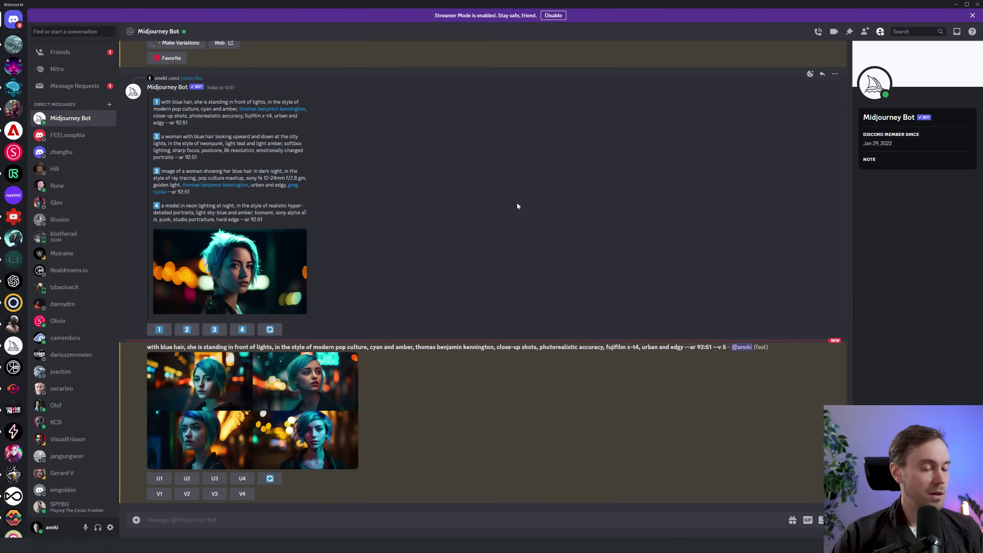
pyautogui.click(250, 523)
pyautogui.write('/describe')
pyautogui.press('Return')
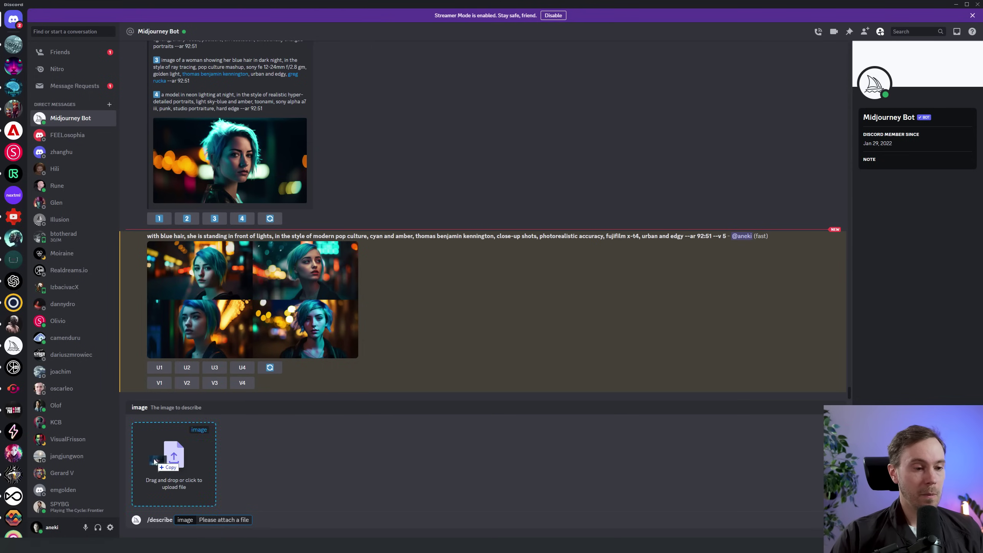
pyautogui.moveTo(154, 459); pyautogui.dragTo(158, 465)
pyautogui.click(237, 525)
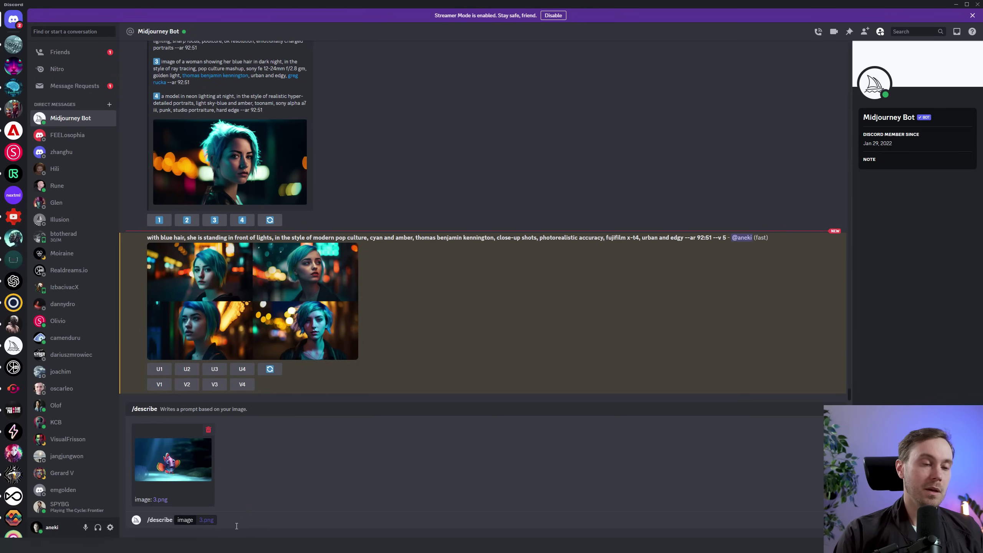
pyautogui.press('Return')
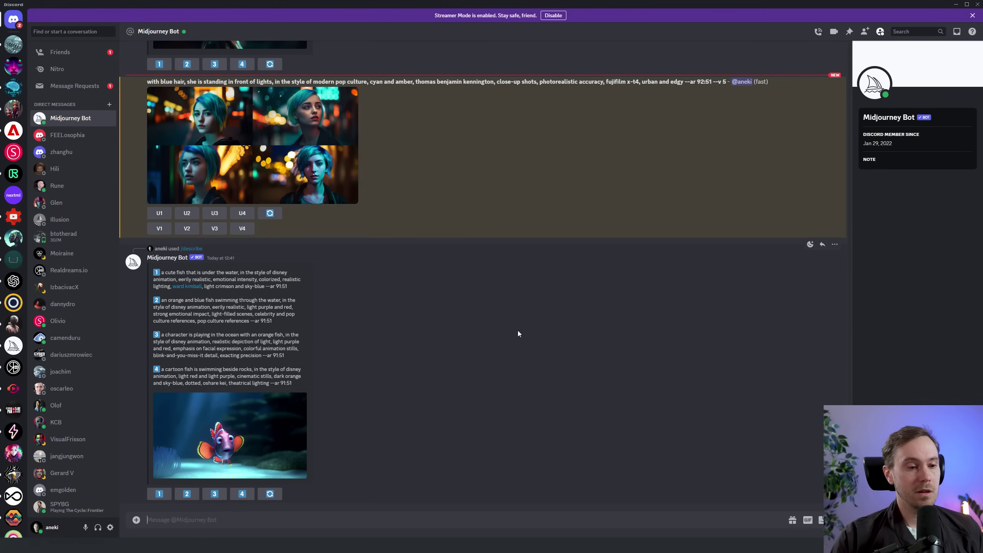
pyautogui.click(267, 412)
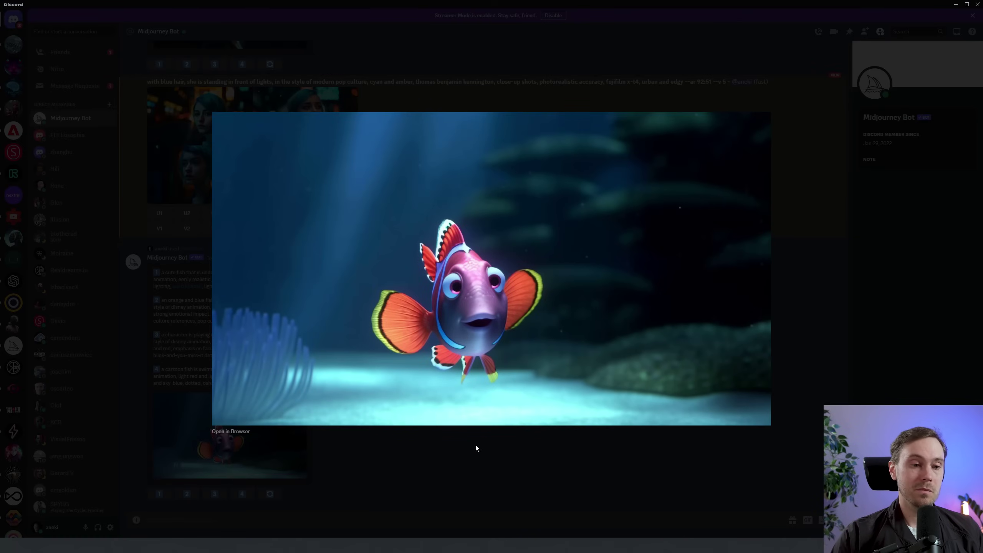
pyautogui.click(454, 445)
pyautogui.moveTo(160, 272); pyautogui.dragTo(286, 288)
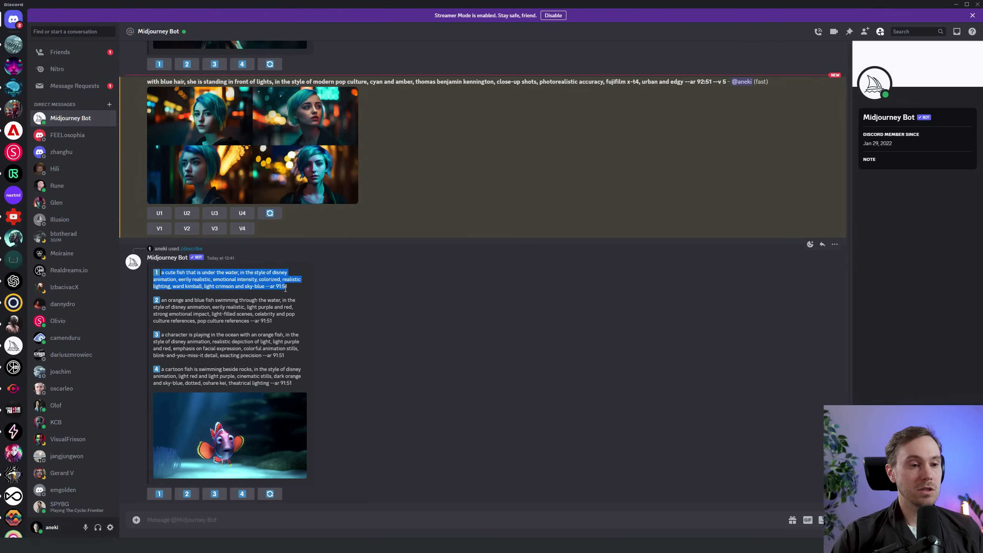
pyautogui.click(225, 282)
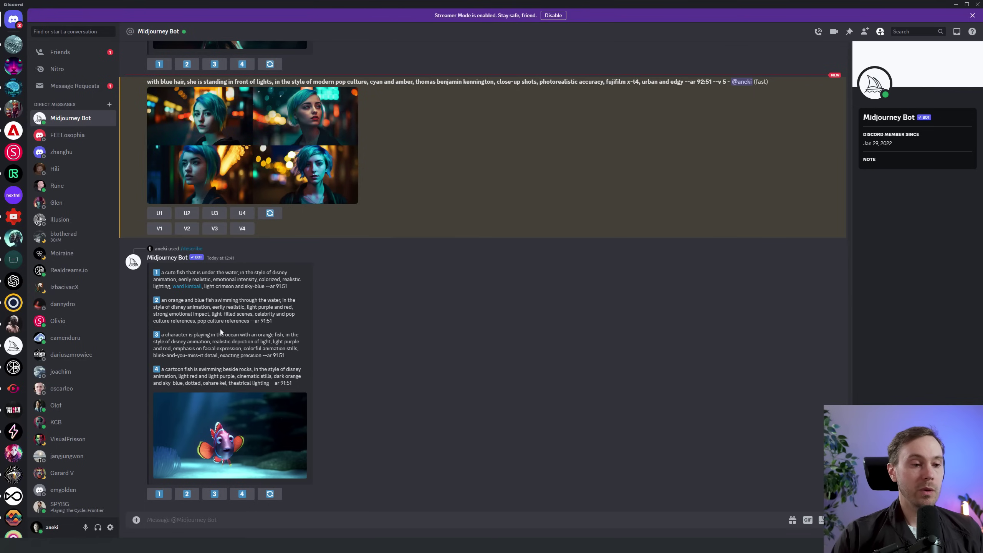
pyautogui.scroll(15, 221, 332)
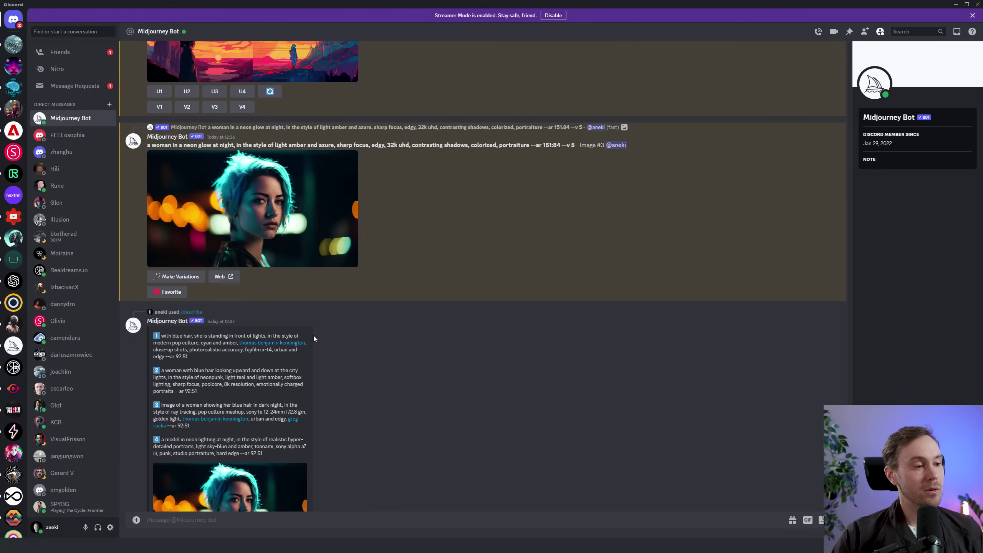
pyautogui.scroll(7, 315, 336)
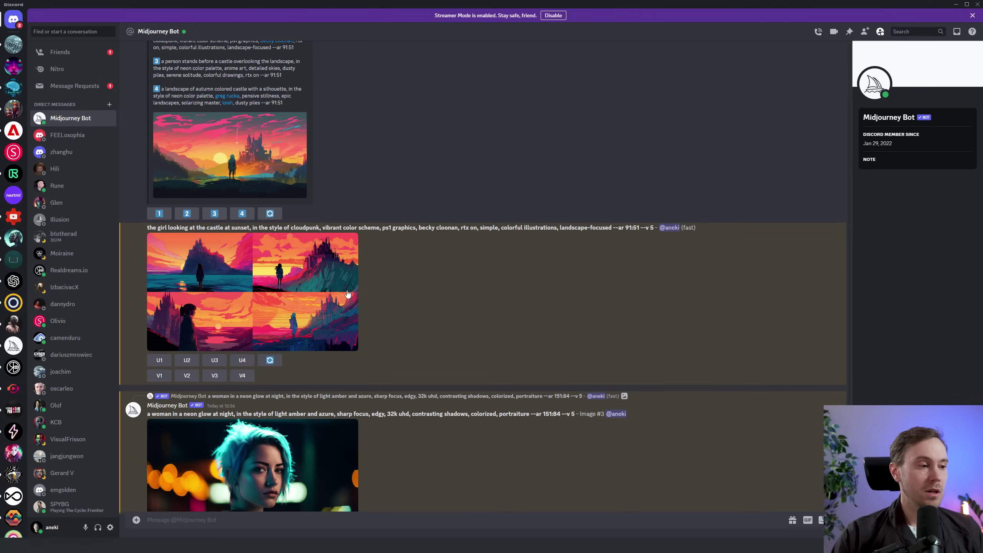
pyautogui.scroll(3, 346, 293)
pyautogui.scroll(7, 352, 291)
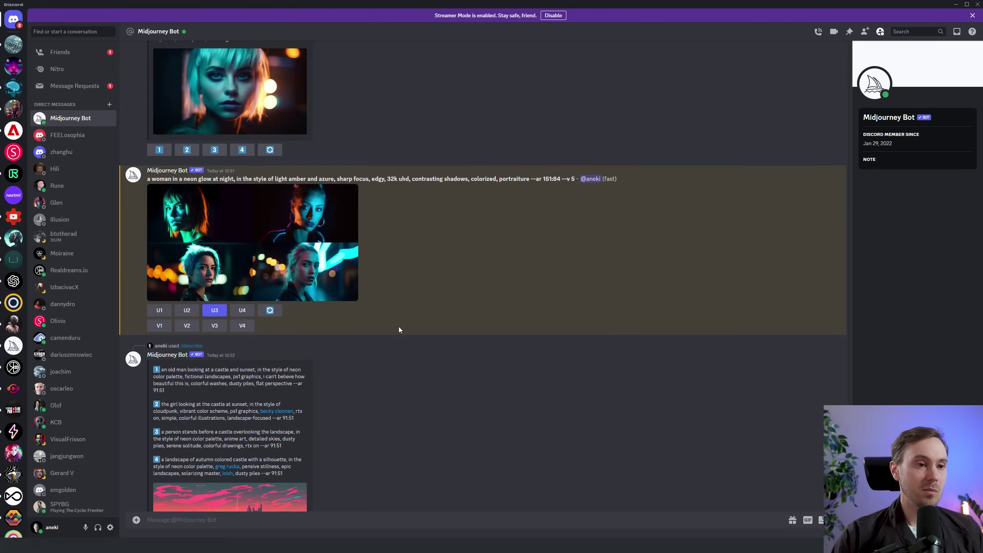
pyautogui.scroll(-15, 399, 327)
pyautogui.scroll(-10, 400, 322)
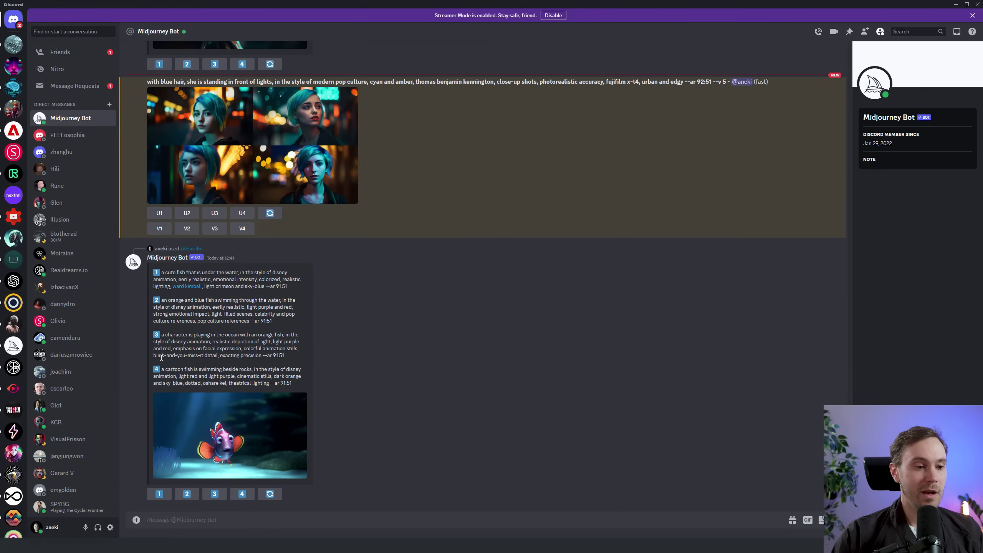
pyautogui.moveTo(154, 356); pyautogui.dragTo(217, 359)
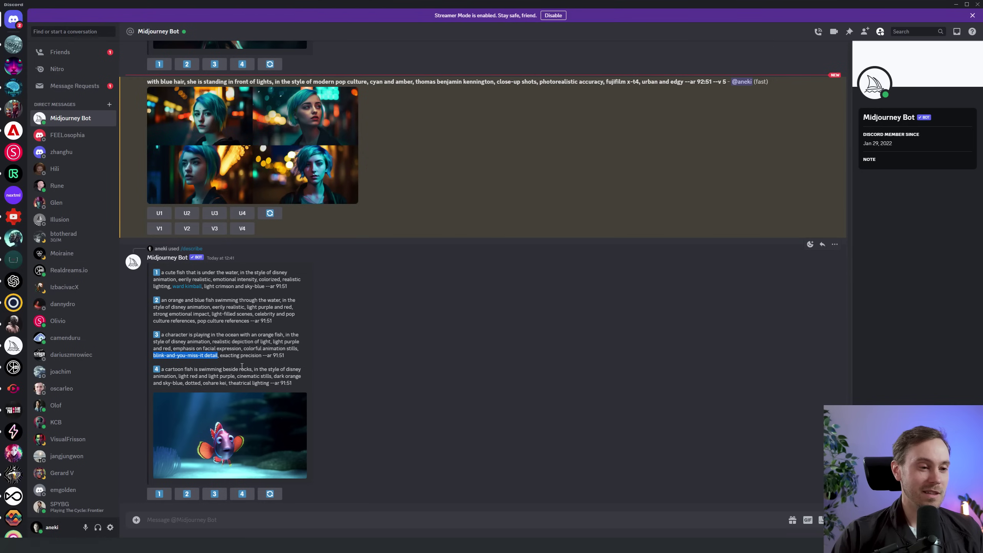
pyautogui.moveTo(285, 355); pyautogui.dragTo(154, 357)
pyautogui.click(154, 358)
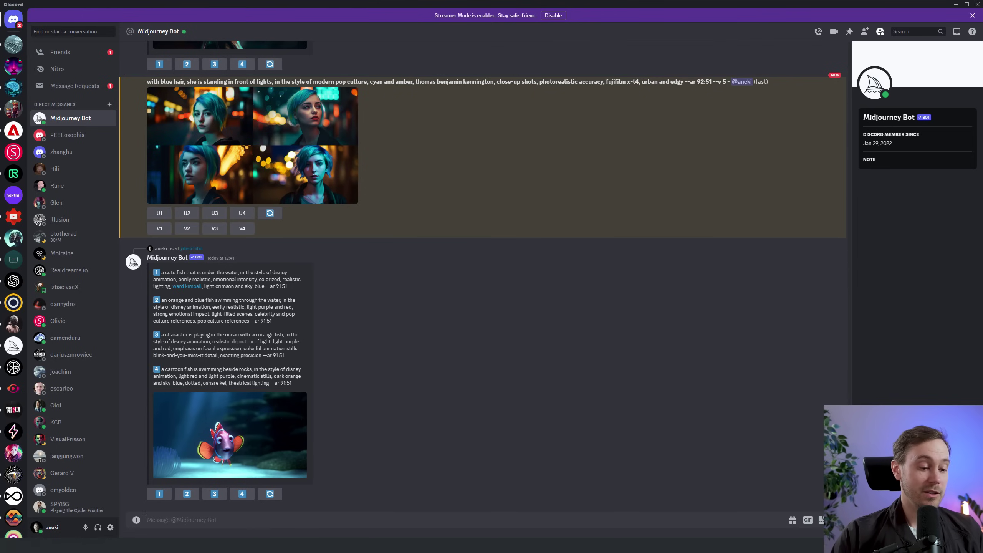
# - Submit /imagine with pasted prompt 3, a character playing in the ocean with an orange fish
pyautogui.write('/')
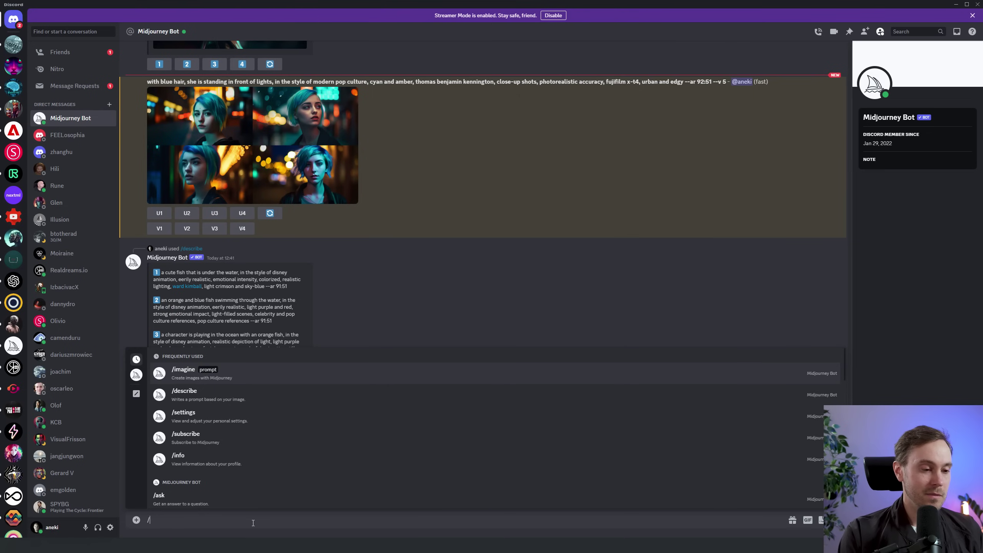
pyautogui.write('imagin')
pyautogui.press('Tab')
pyautogui.write('a character is playing in the ocean with an orange fish, in the style of disney animation, realistic depiction of light, light purple and red, emphasis on facial expression, colorful animation stills, blink-and-you-miss-it detail, exacting precision --ar 91:51')
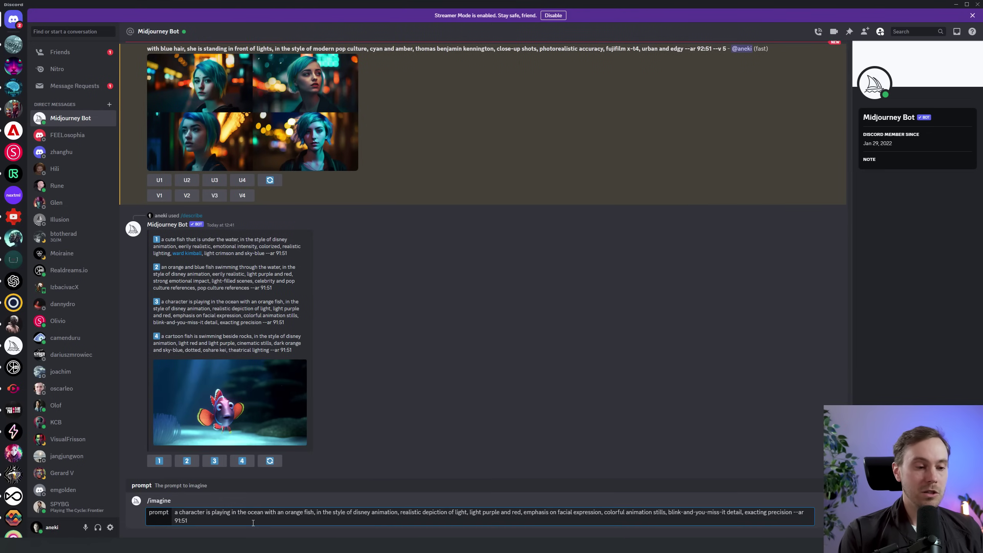
pyautogui.press('Return')
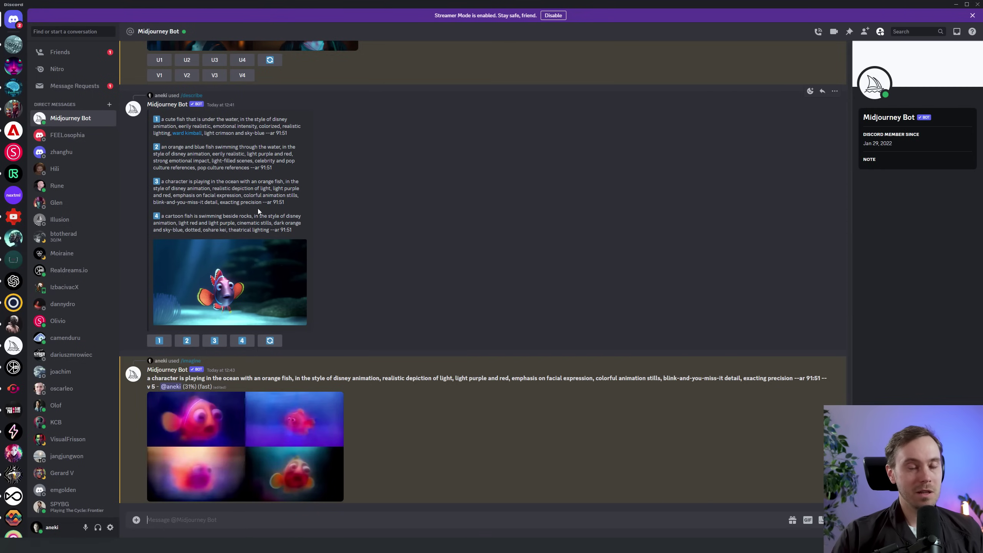
# - Compare the enlarged four-orange-fish grid against the original 3.png, then close the lightbox
pyautogui.click(252, 410)
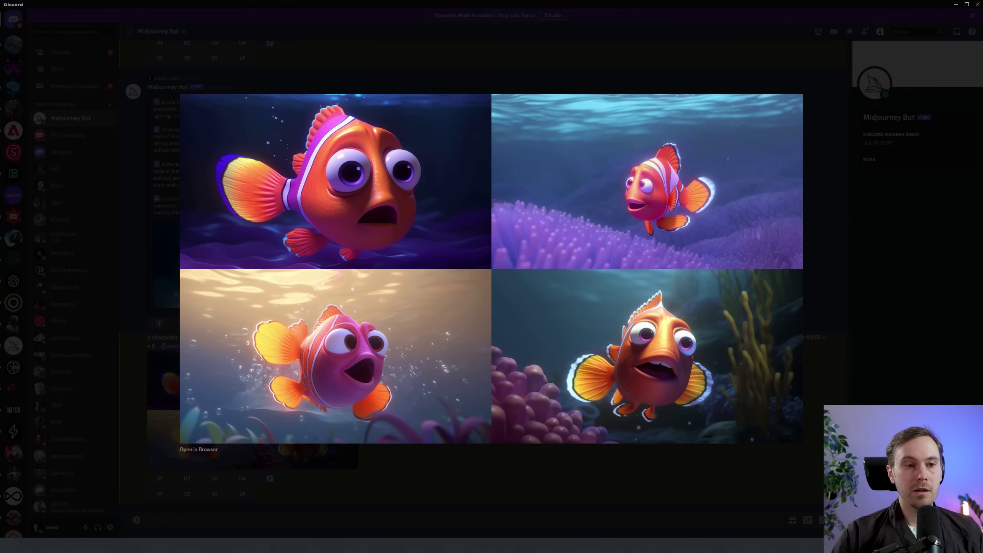
pyautogui.moveTo(186, 29); pyautogui.dragTo(139, 33)
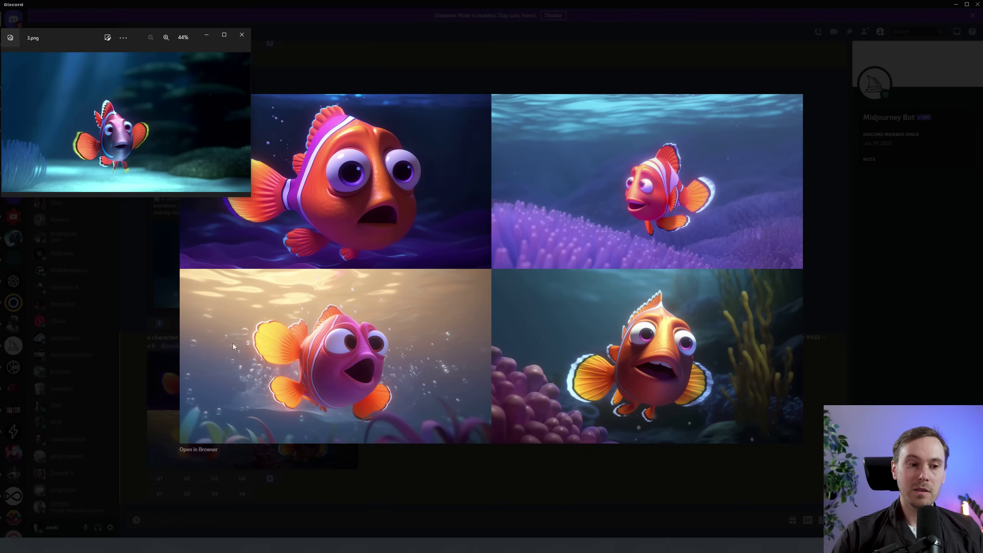
pyautogui.click(372, 371)
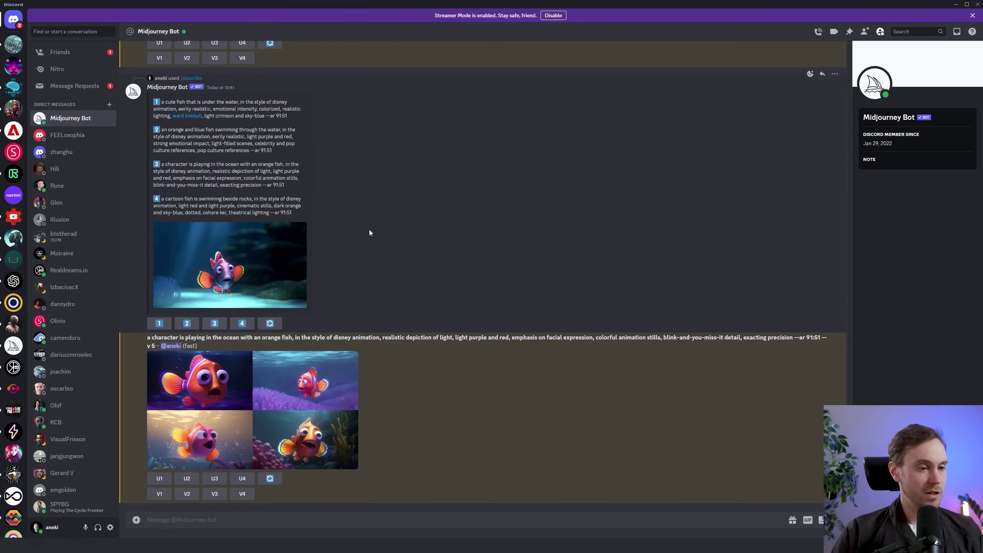